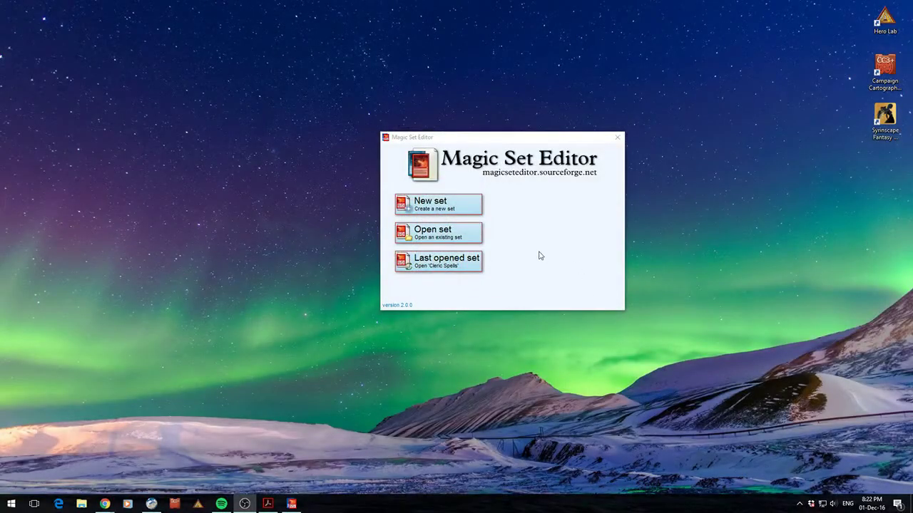
Step: Start a new set and preview Magic, Vanguard, VS, Yu-Gi-Oh!, 5E Items, then 5E Spells card styles
left_click_drag(511, 140, 470, 159)
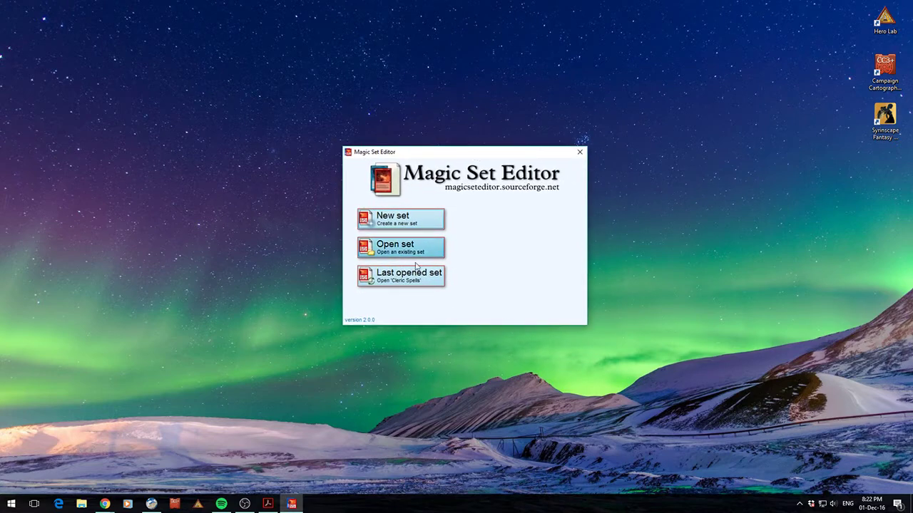
left_click(398, 221)
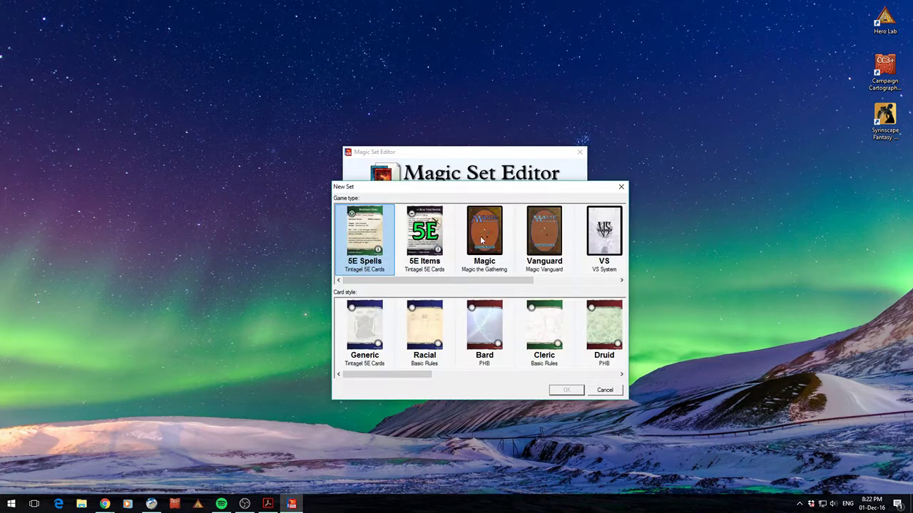
mouse_move(456, 281)
left_mouse_down()
mouse_move(540, 280)
mouse_move(439, 280)
left_mouse_up()
left_click(507, 261)
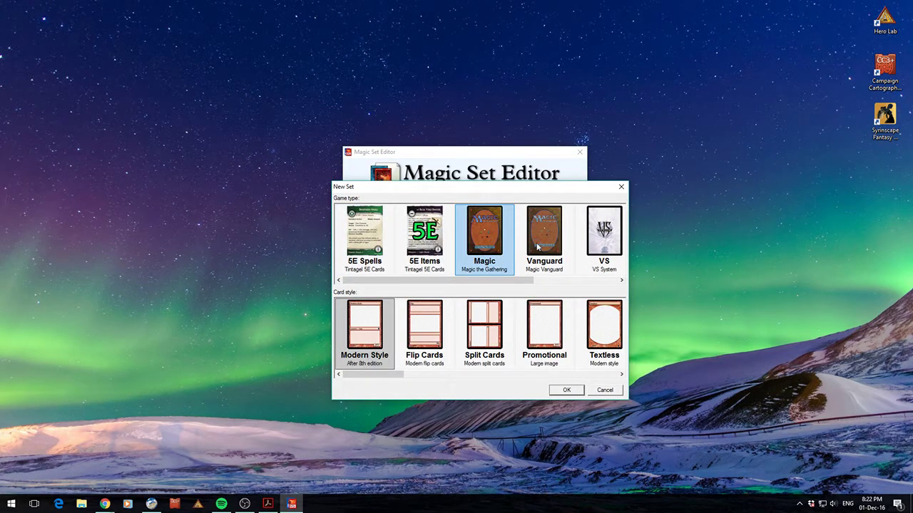
left_click(538, 247)
left_click_drag(499, 280, 583, 280)
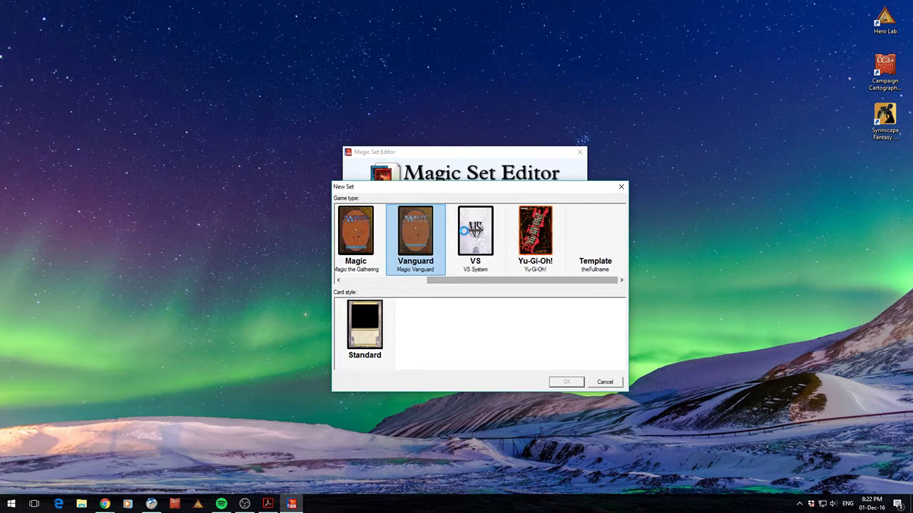
left_click(464, 229)
left_click(540, 246)
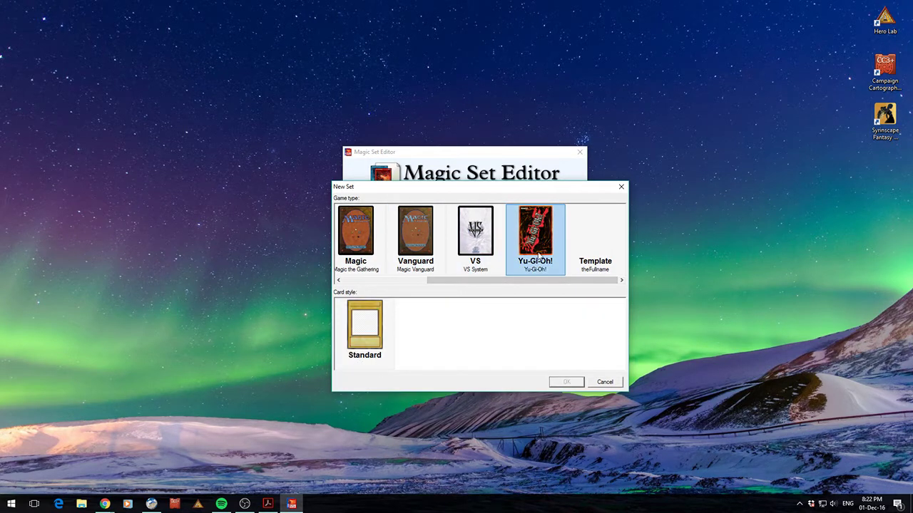
left_click_drag(540, 279, 395, 289)
left_click(415, 231)
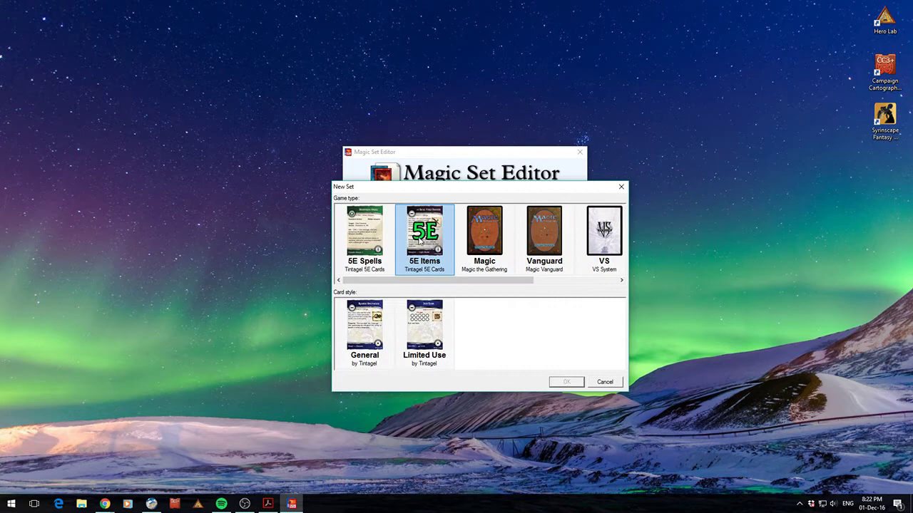
left_click(365, 234)
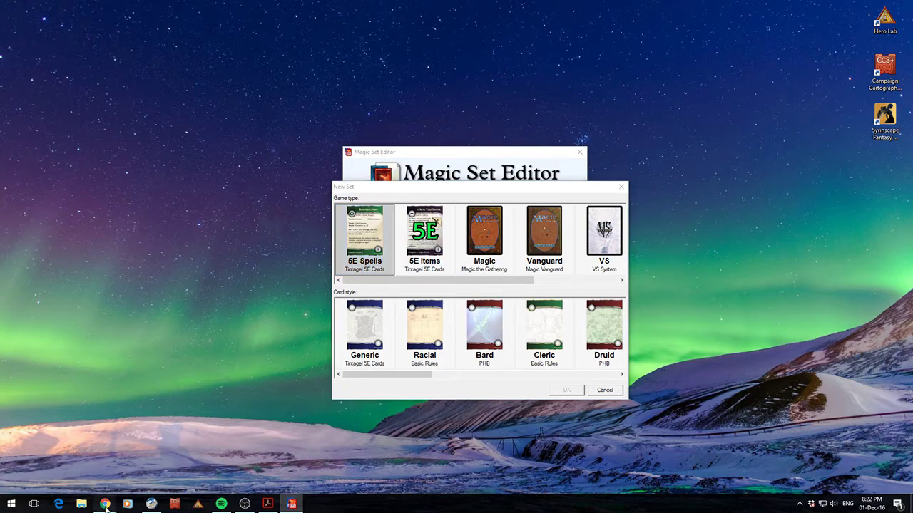
Step: Bring up the DriveThruRPG template store page and highlight the product titles
mouse_move(105, 504)
left_click(238, 467)
scroll(367, 200, "up", 2)
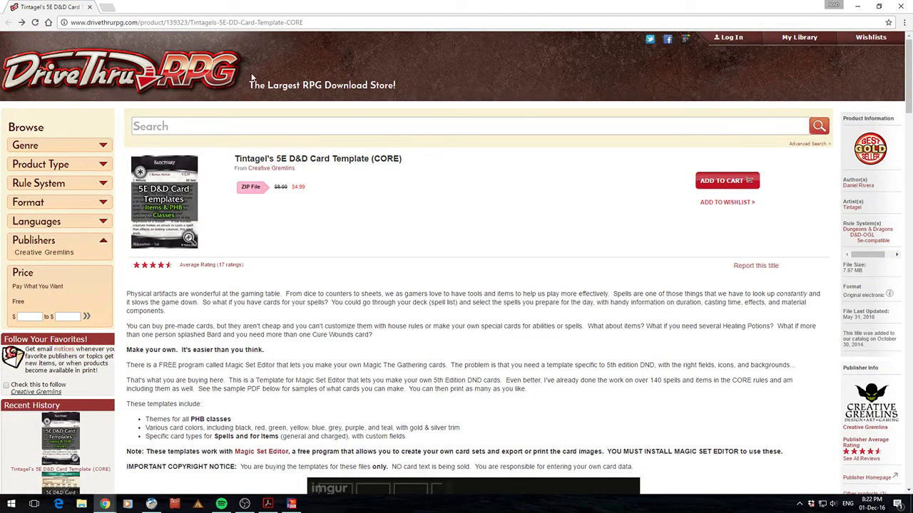
triple_click(233, 163)
left_click(278, 153)
triple_click(420, 154)
left_click(410, 183)
Step: Scroll the product page and view the monster template's enlarged image
scroll(416, 203, "down", 6)
scroll(416, 209, "up", 6)
scroll(292, 387, "down", 11)
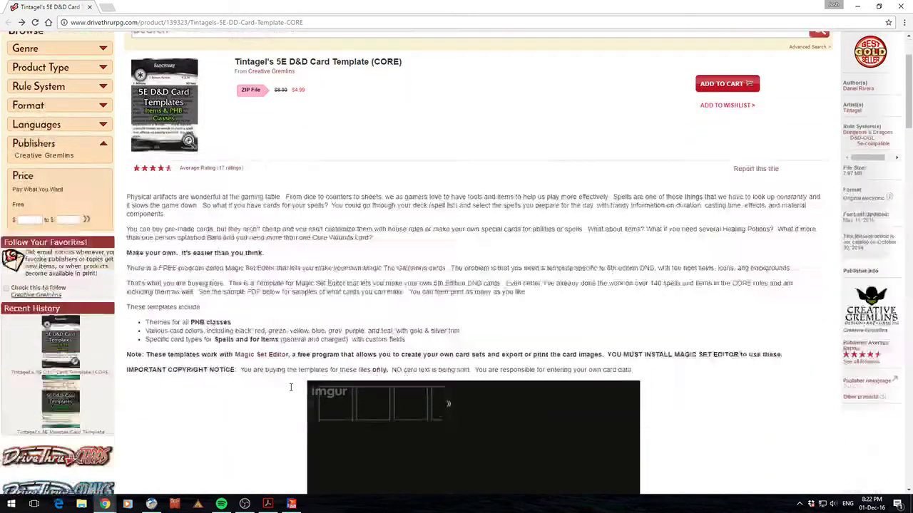
scroll(362, 302, "up", 2)
scroll(357, 310, "down", 4)
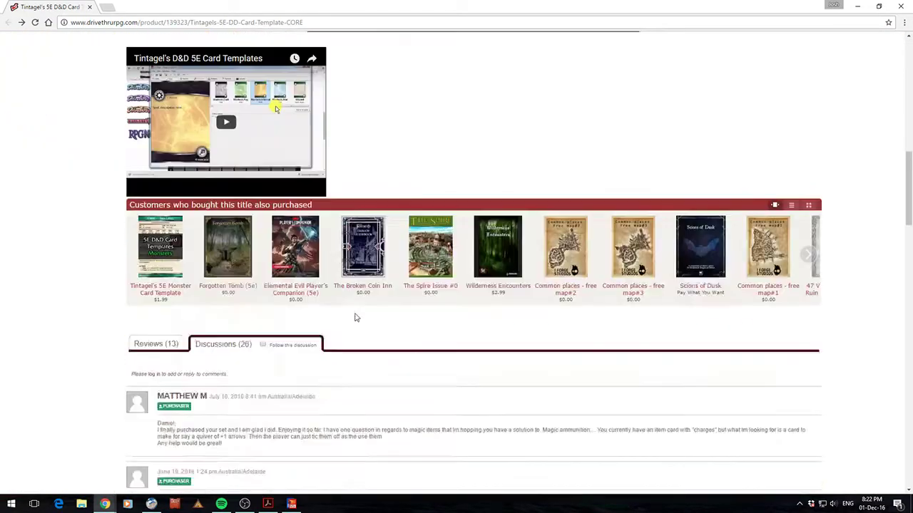
scroll(355, 316, "up", 6)
scroll(237, 248, "down", 3)
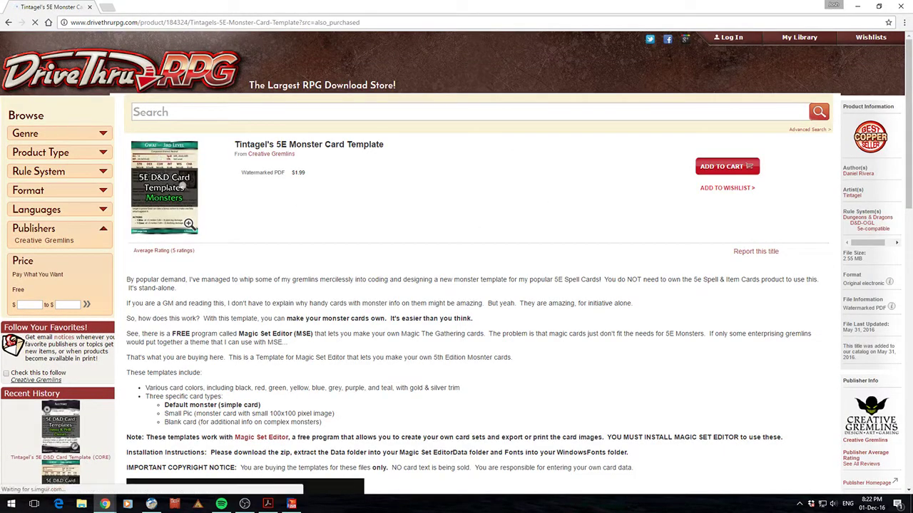
left_click(168, 158)
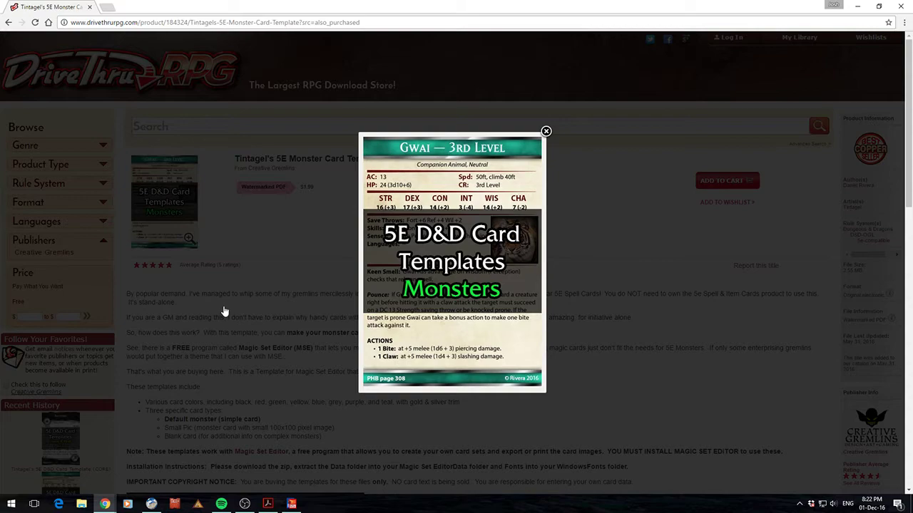
left_click(224, 311)
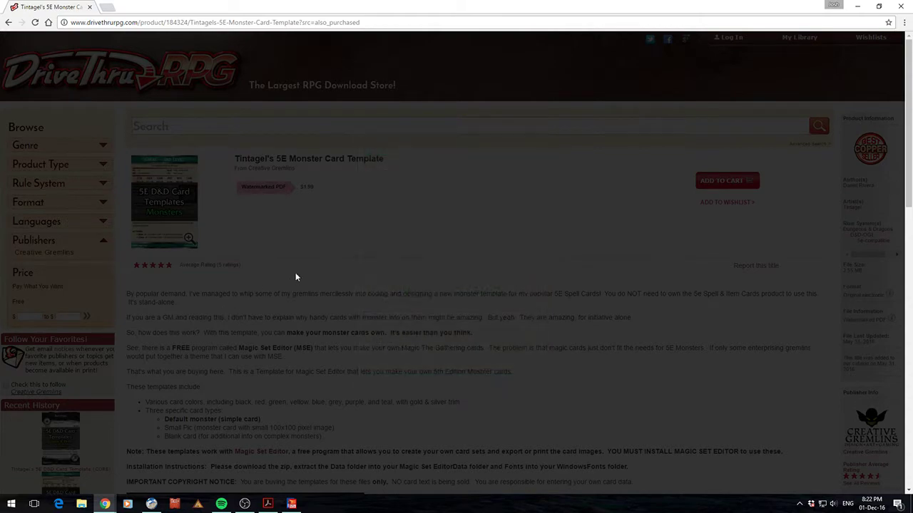
scroll(295, 272, "down", 7)
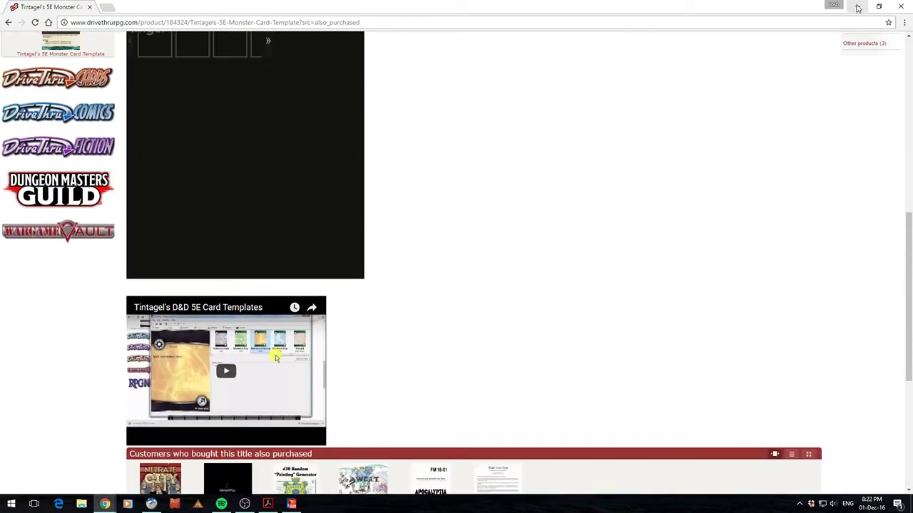
Step: Back in Magic Set Editor, create a 5E Items set with the General card style
left_click(857, 6)
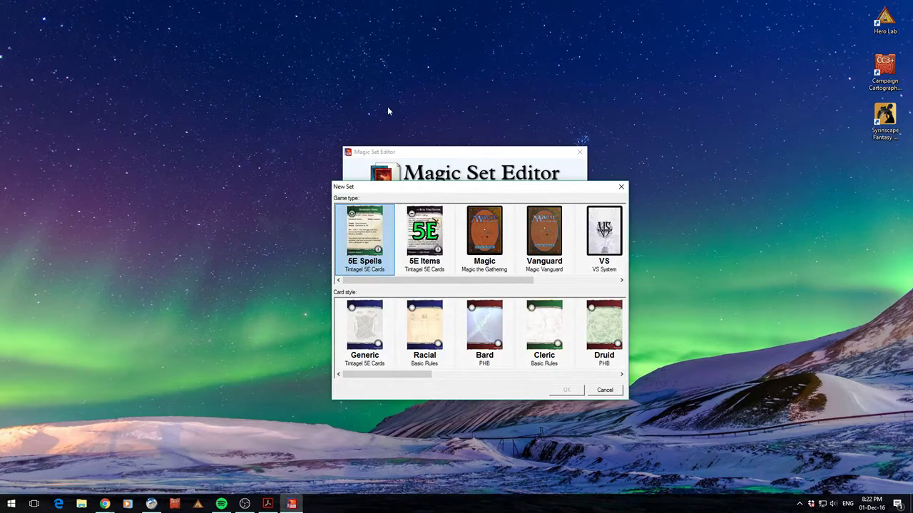
left_click(422, 251)
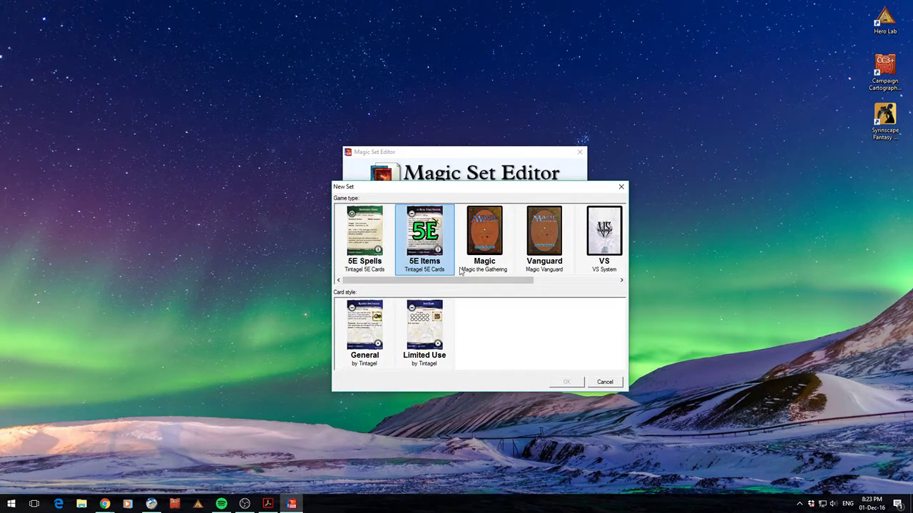
left_click(354, 335)
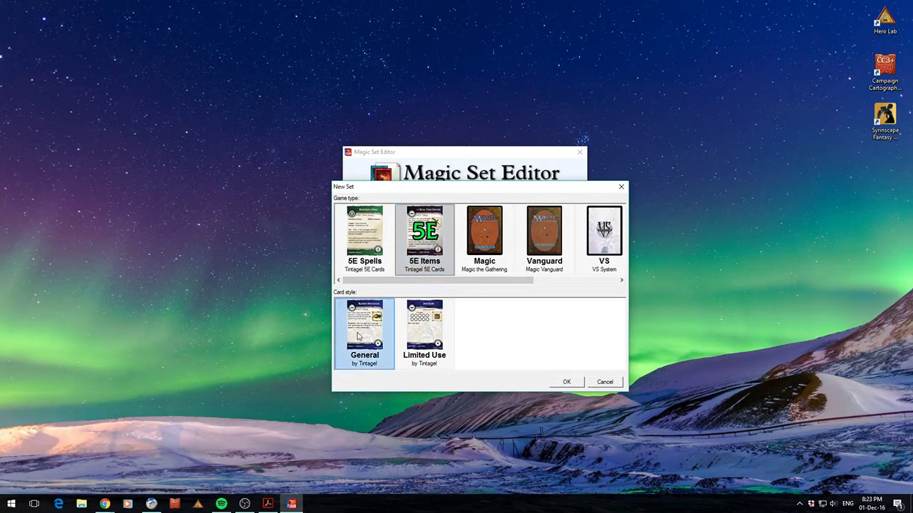
left_click(566, 383)
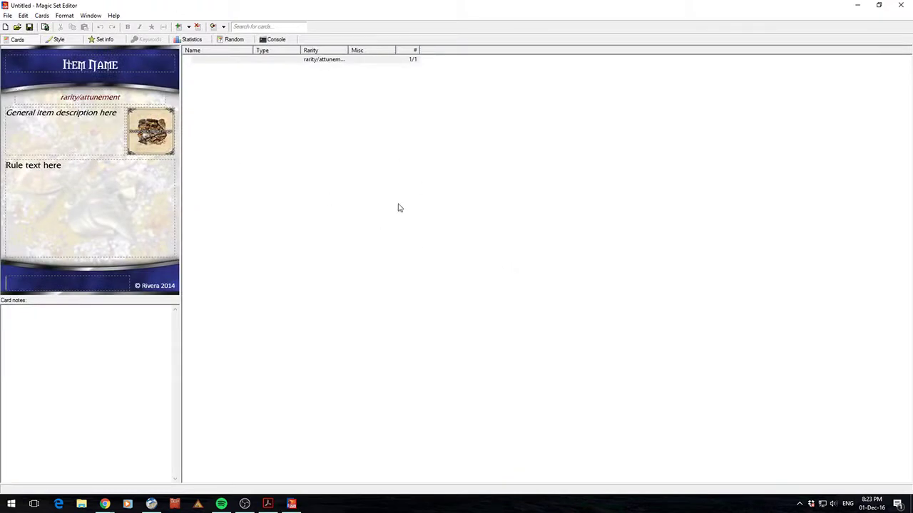
Step: Enter 'Staff of Power' as the item name and choose Teal as the card colour
left_click(264, 60)
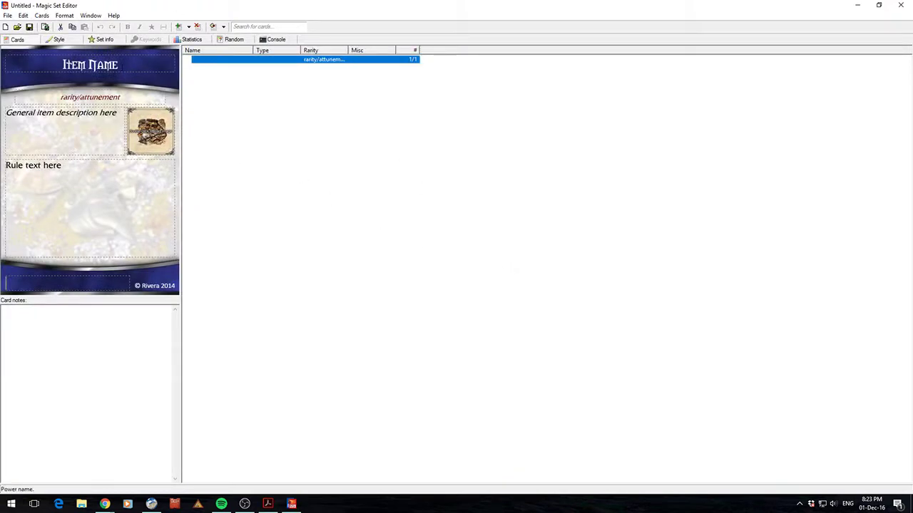
key("Tab")
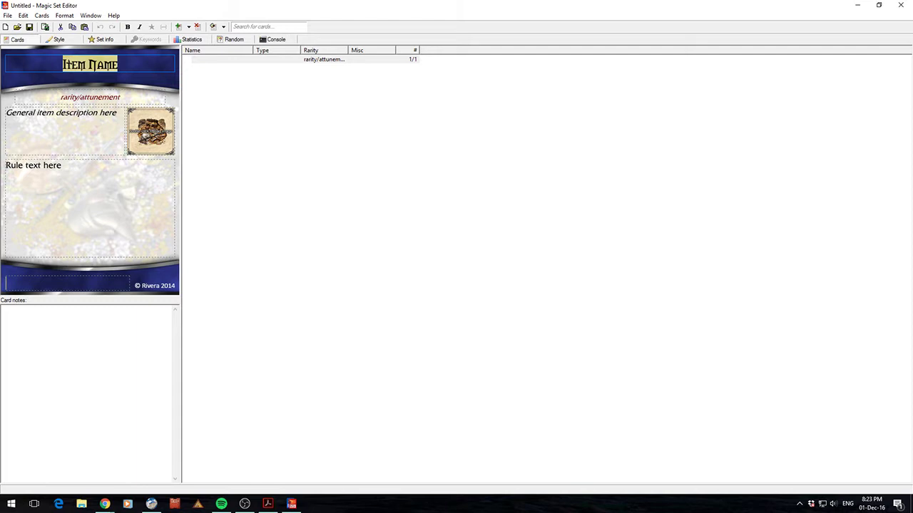
type("Staff")
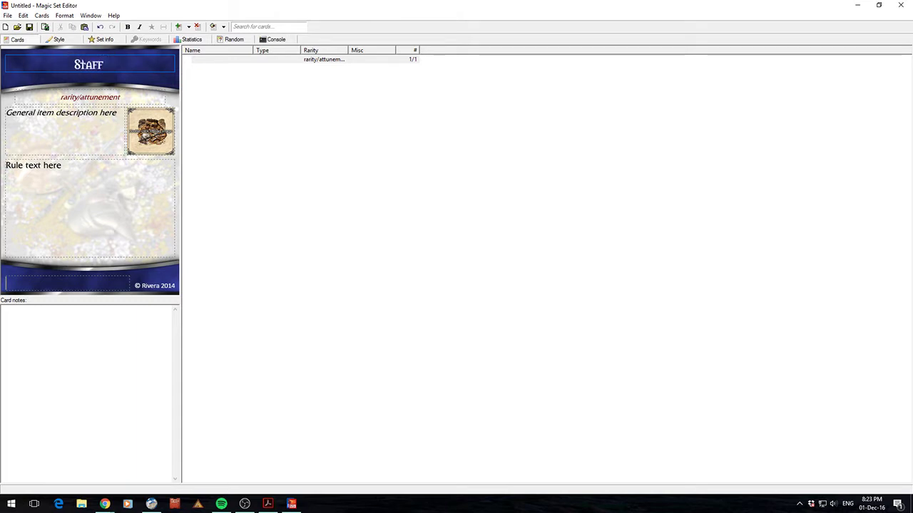
type(" of Power")
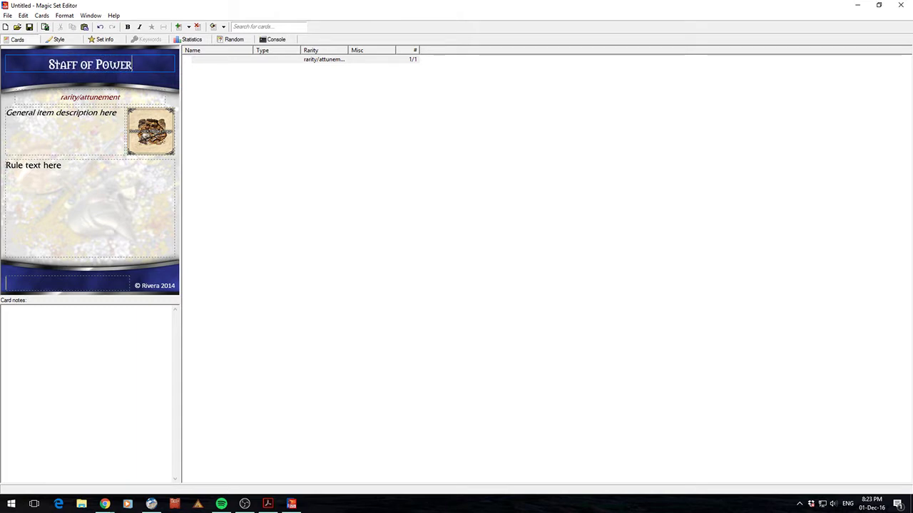
left_click(106, 107)
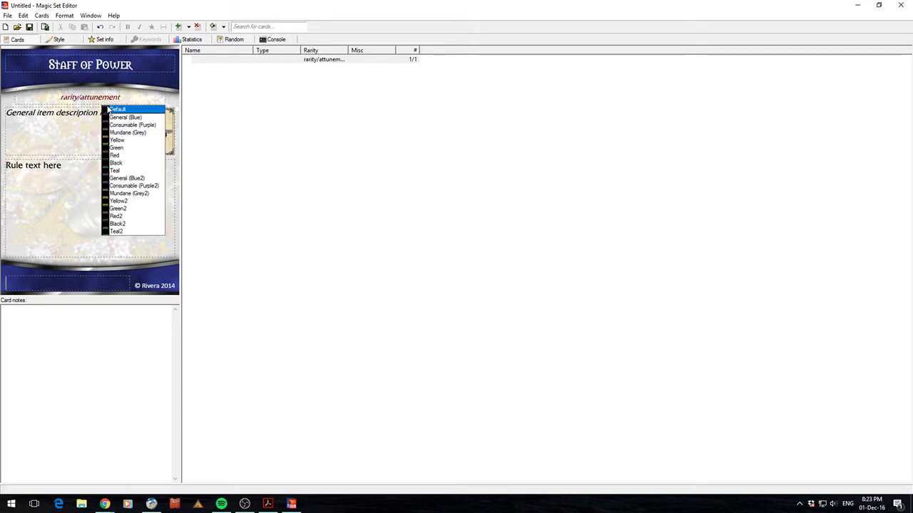
left_click(135, 170)
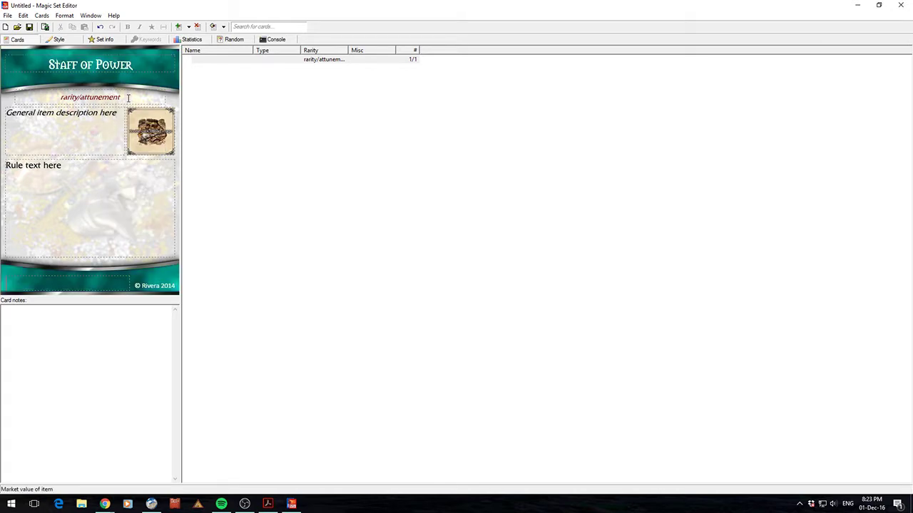
Step: Change the rarity line to read 'rare requires attunement'
left_click(128, 97)
double_click(128, 98)
left_click(129, 97)
type("rare")
key("Delete")
key("Delete")
key("Delete")
key("Delete")
key("Delete")
key("Delete")
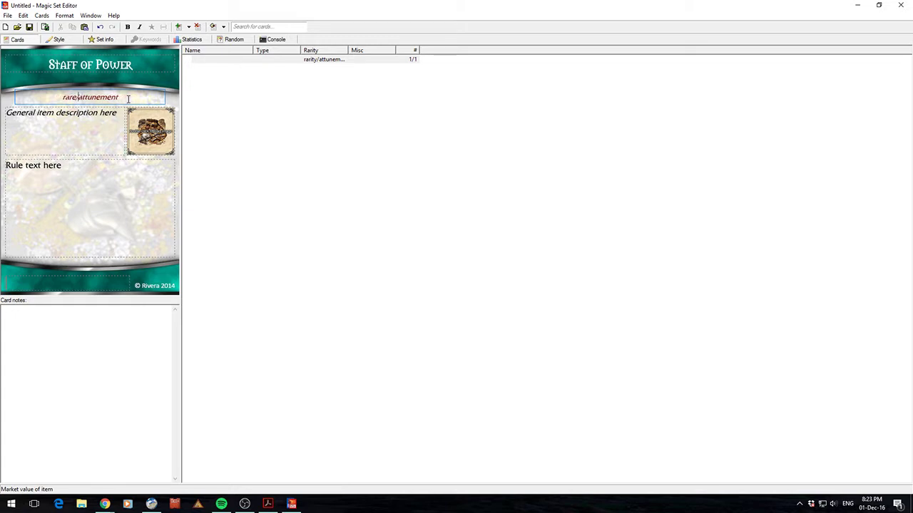
type("requires")
Step: Type the description 'This is a staff of power' and bring the browser forward
left_click(61, 98)
key("Tab")
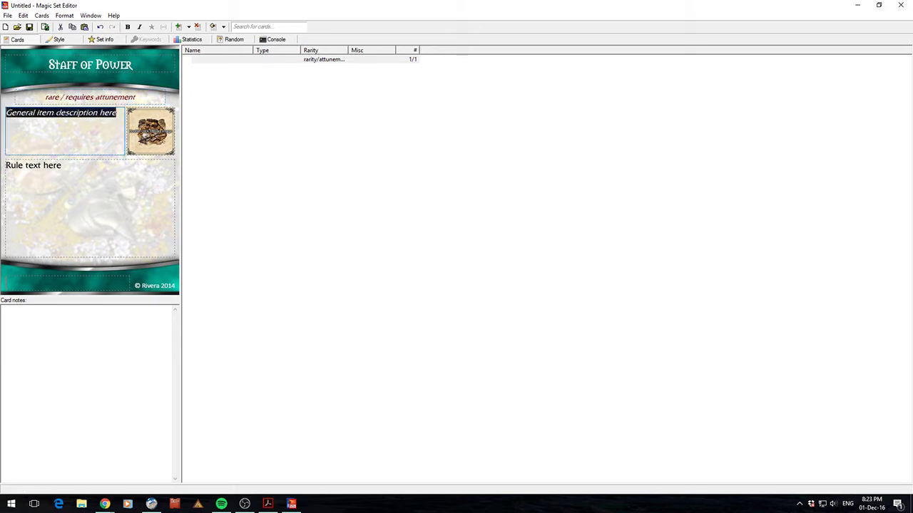
type("This is a s")
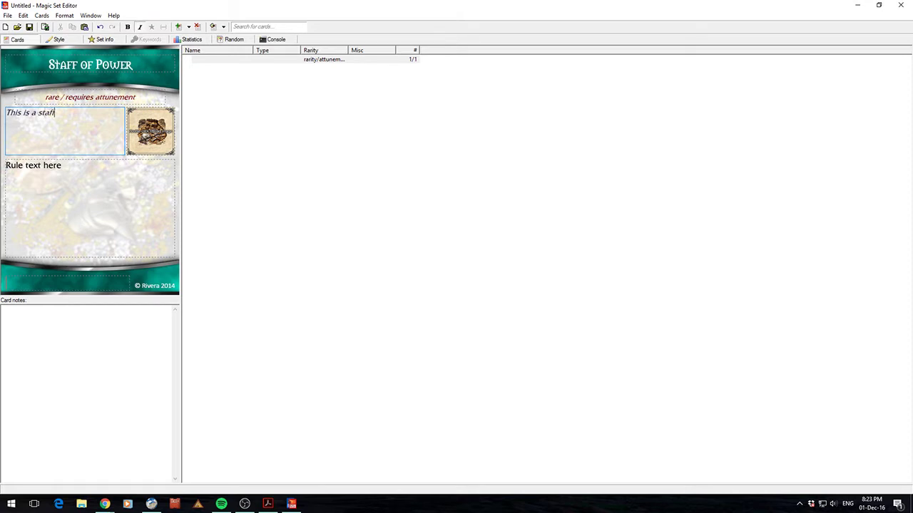
type("taff of power")
key("alt+Tab")
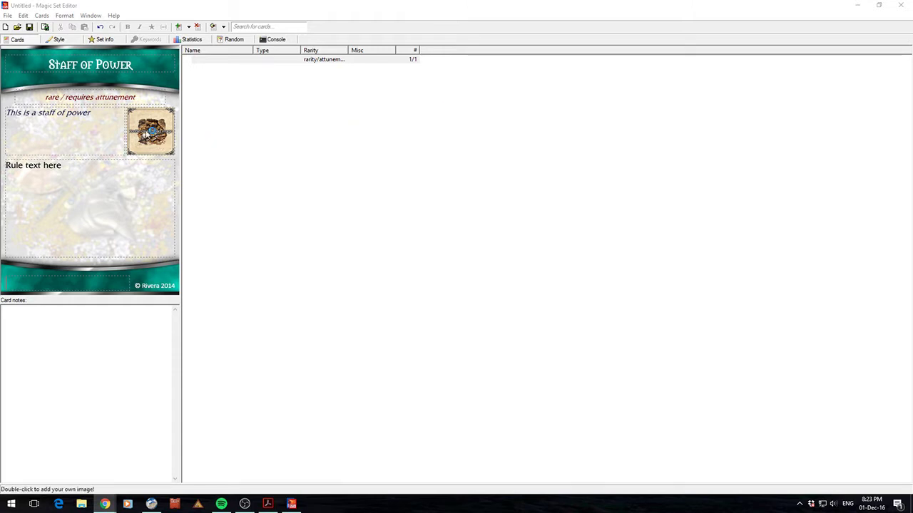
left_click(151, 134)
key("alt+Tab")
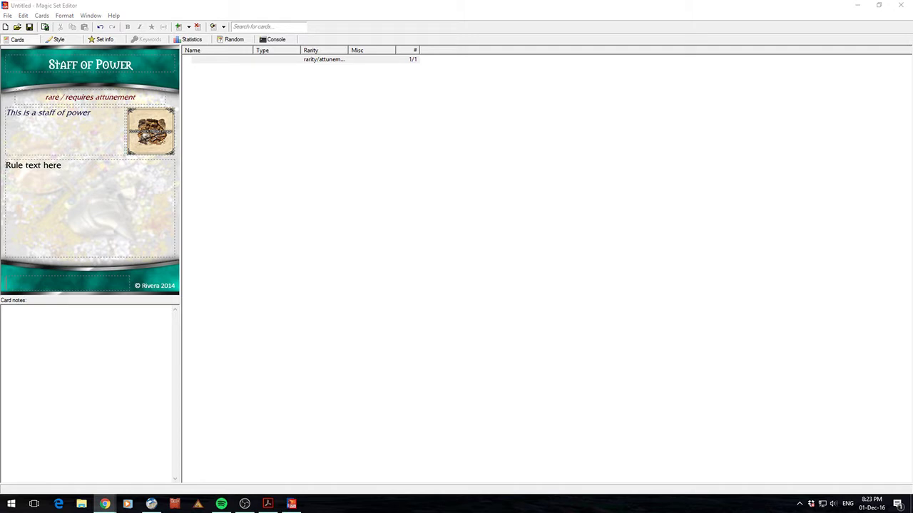
Step: Load the golden-headed staff image from the browser into the card's picture slot and accept the crop
double_click(151, 131)
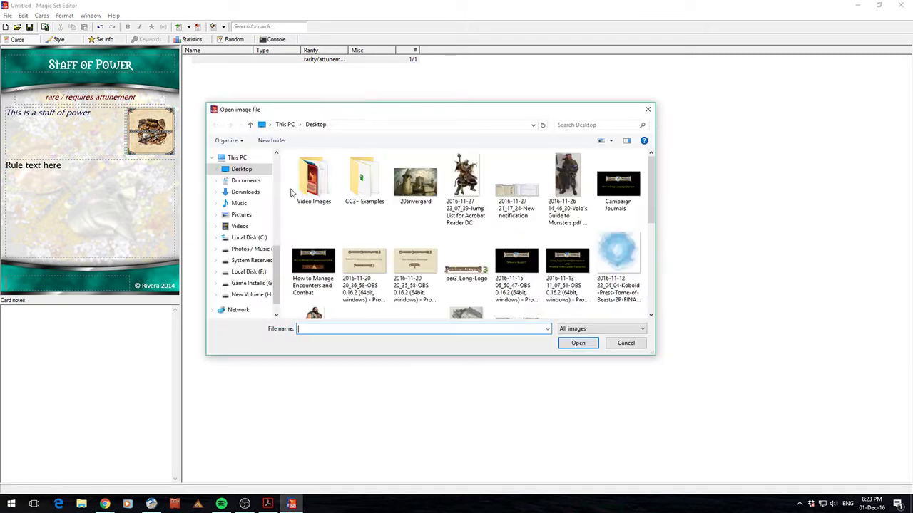
left_click_drag(912, 236, 430, 207)
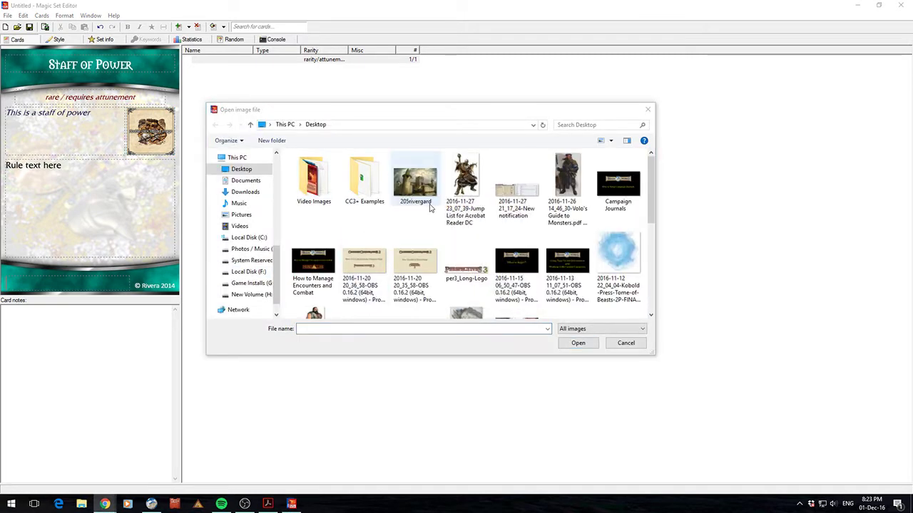
left_click(577, 344)
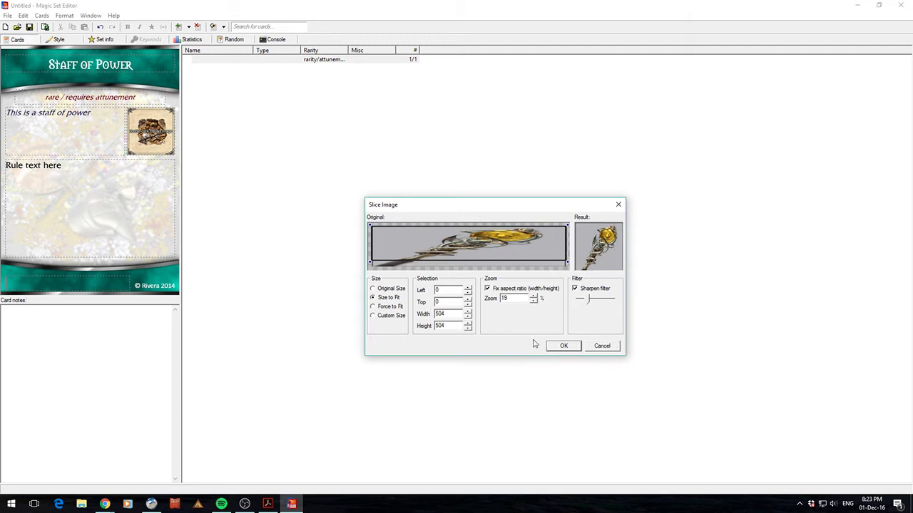
left_click(560, 347)
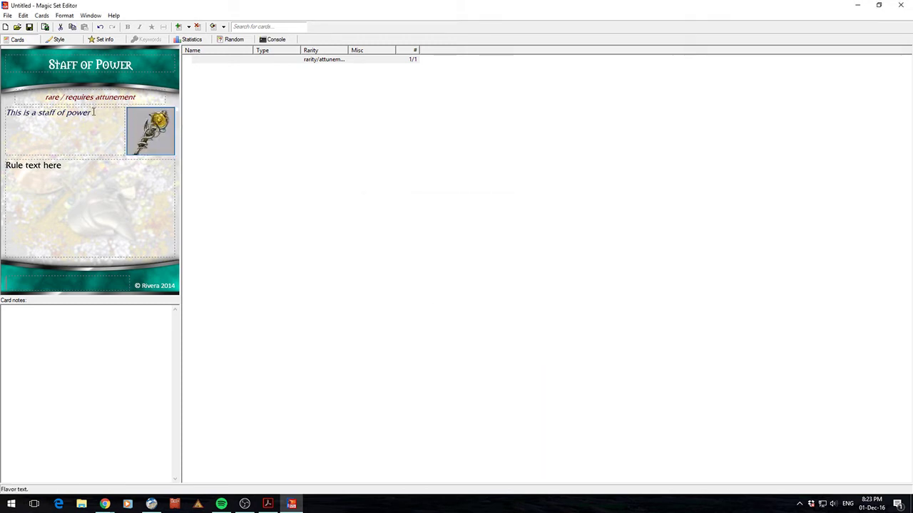
Step: Enter the rule text 'Hitting people with this staff hurts'
left_click(91, 174)
type("Hitting pest")
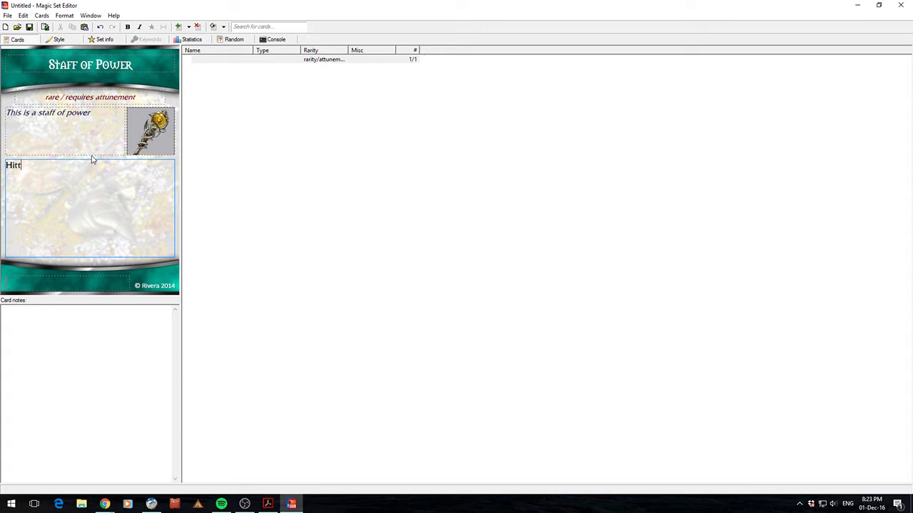
key("BackSpace")
key("BackSpace")
type("ople with this staff hurts")
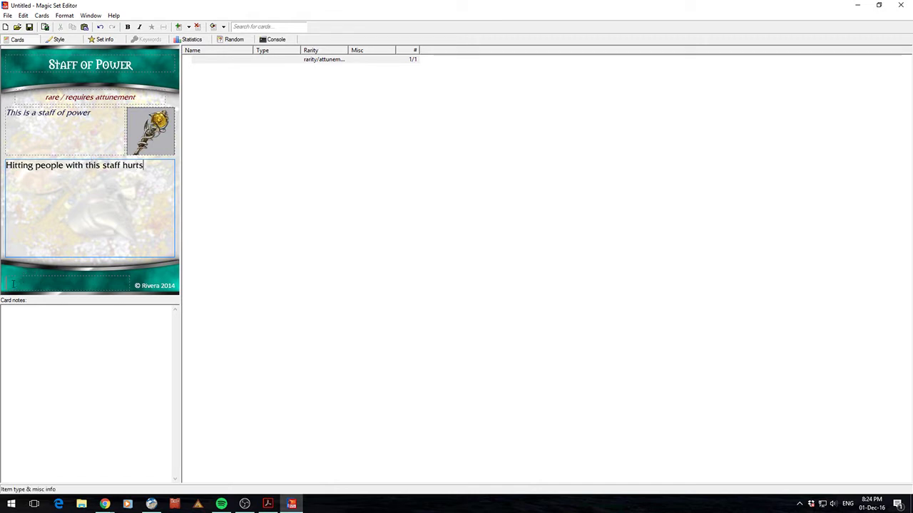
Step: Set the item type to Staff after briefly trying Consumable
left_click(8, 284)
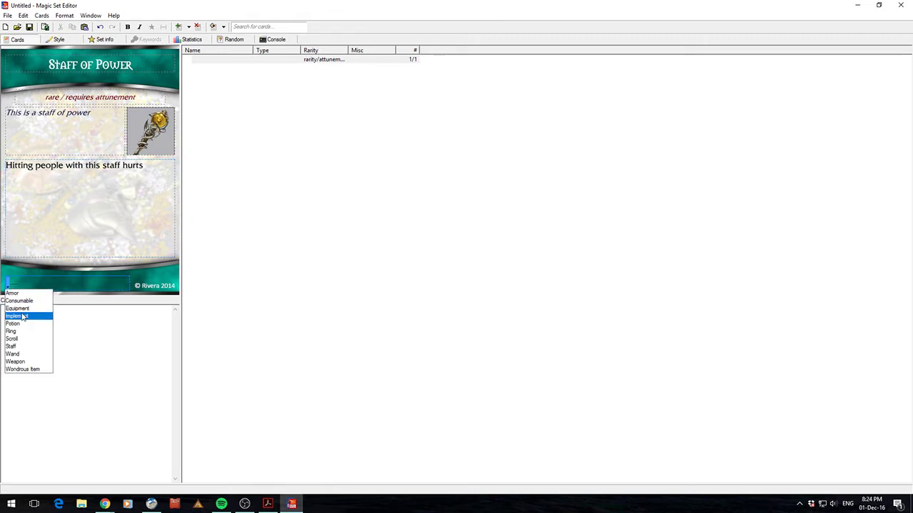
left_click(23, 315)
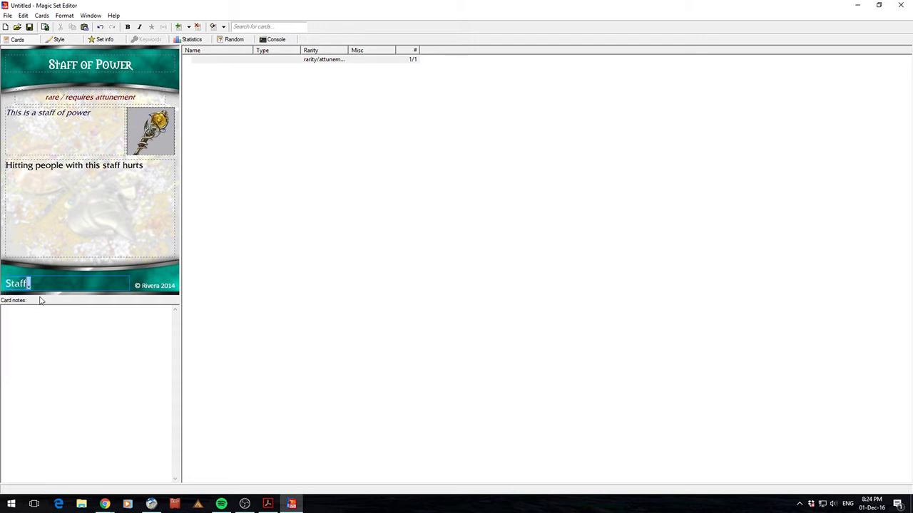
left_click(31, 301)
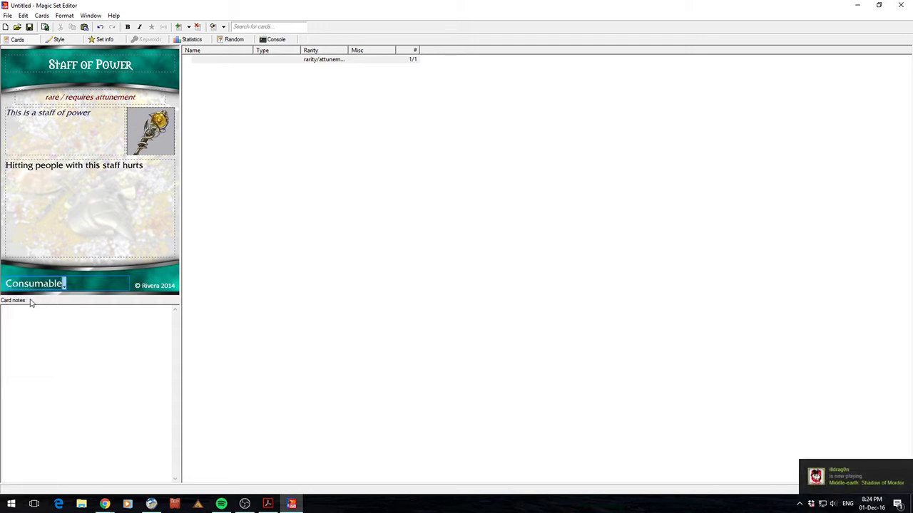
left_click(64, 285)
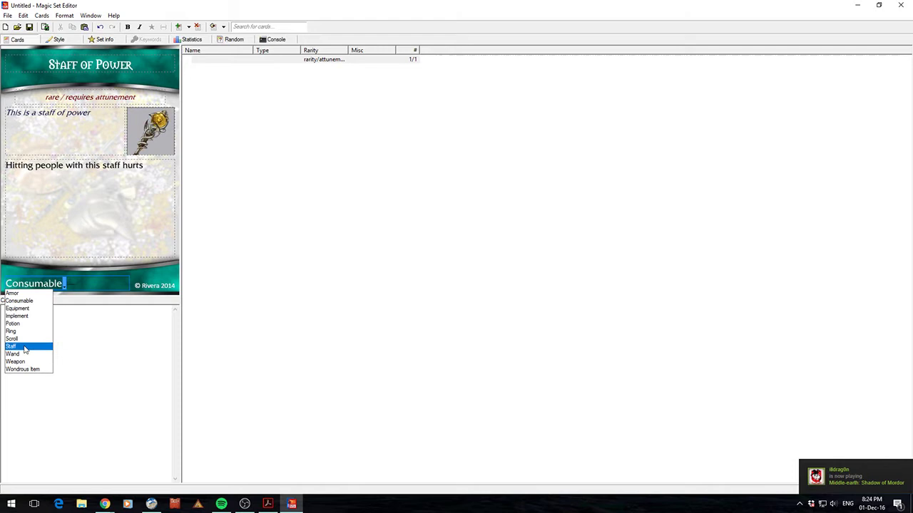
left_click(50, 346)
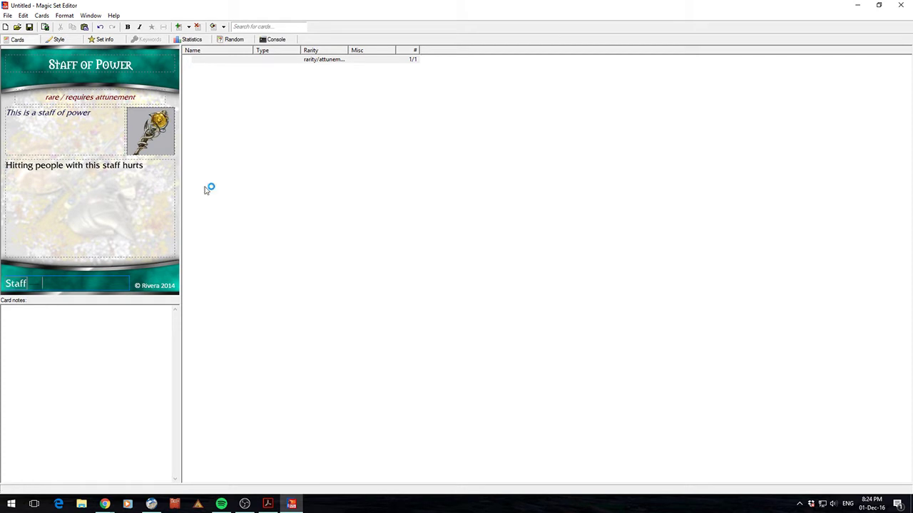
Step: Add a card after Staff of Power in Limited Use style with a Mundane (Grey) frame
left_click(246, 60)
right_click(246, 69)
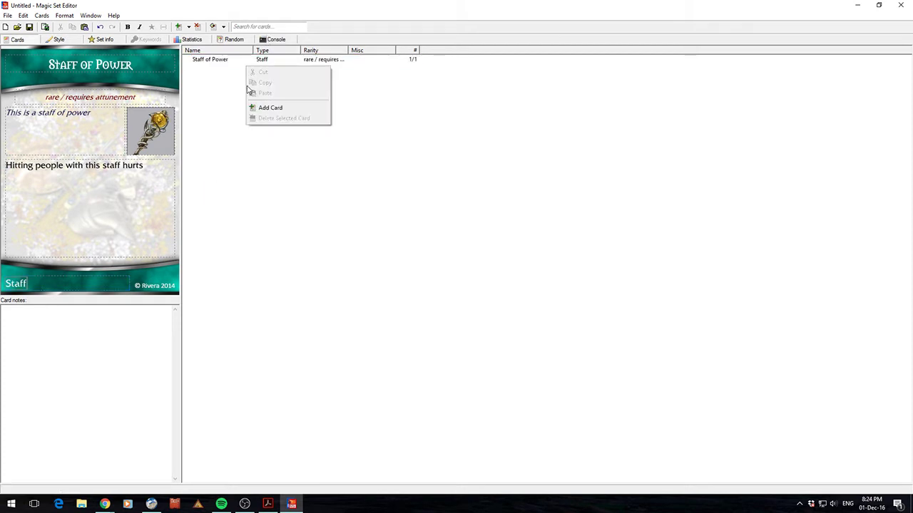
left_click(261, 108)
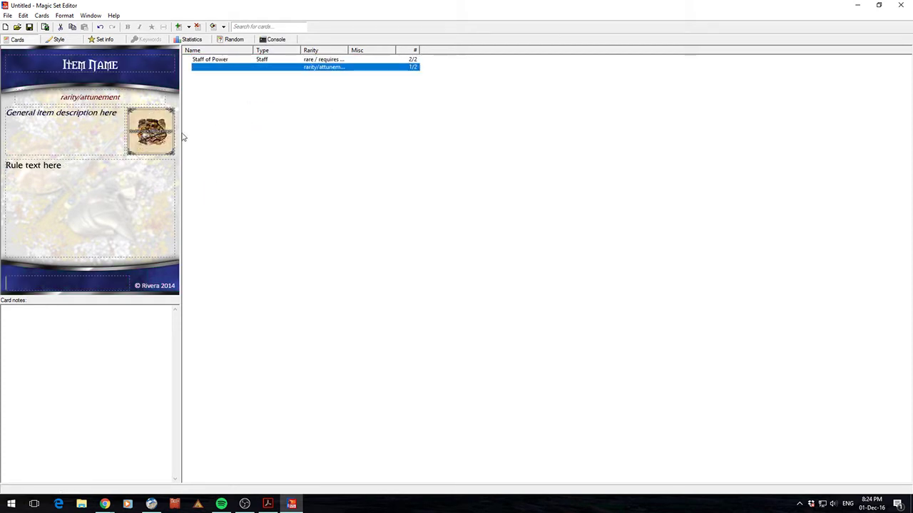
left_click(57, 39)
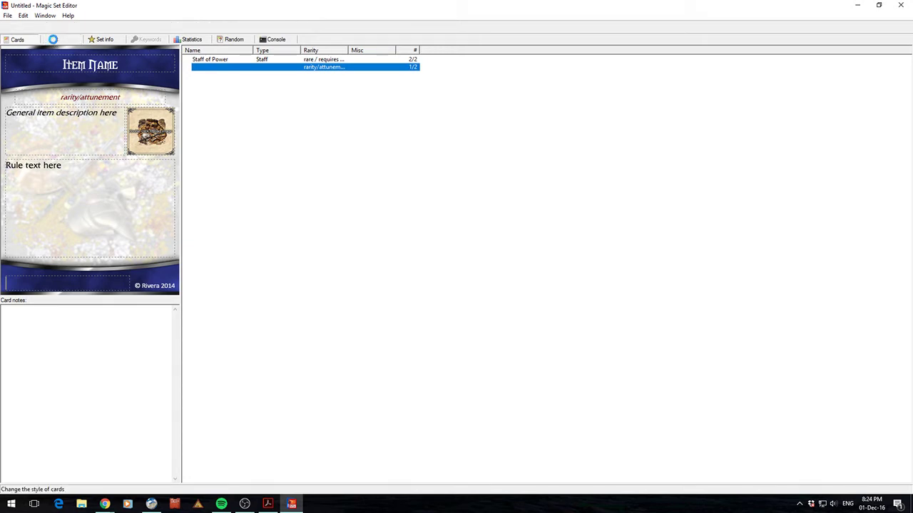
left_click(278, 84)
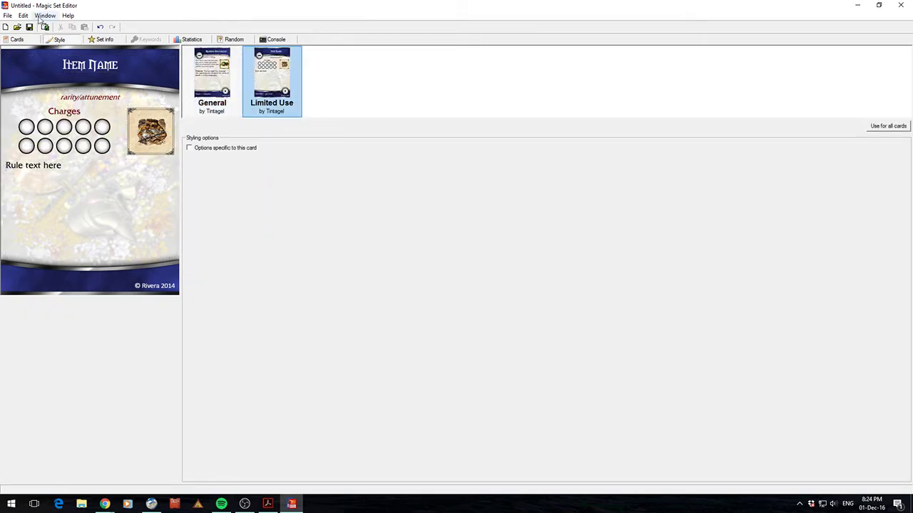
left_click(29, 39)
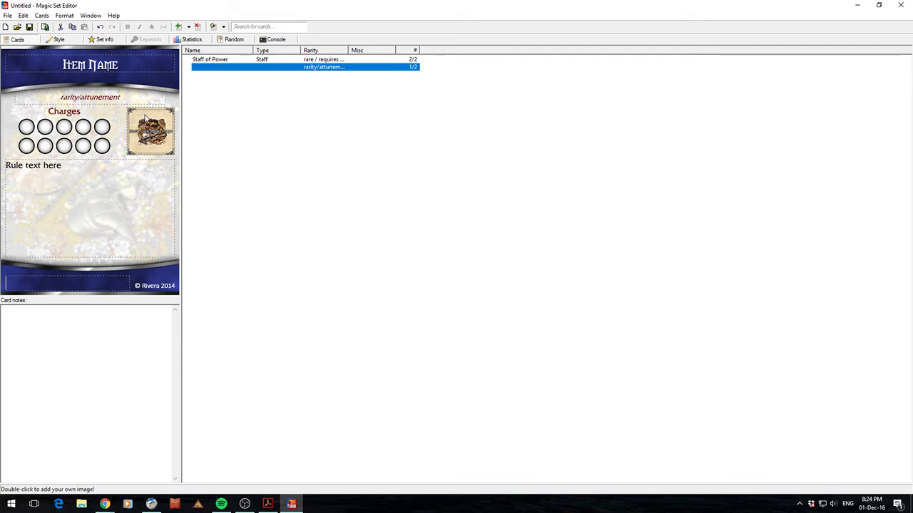
left_click(106, 129)
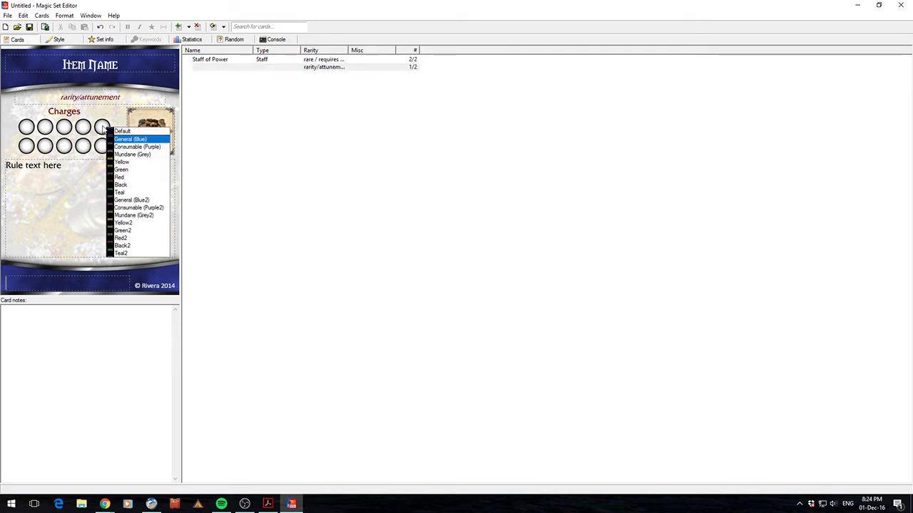
left_click(127, 154)
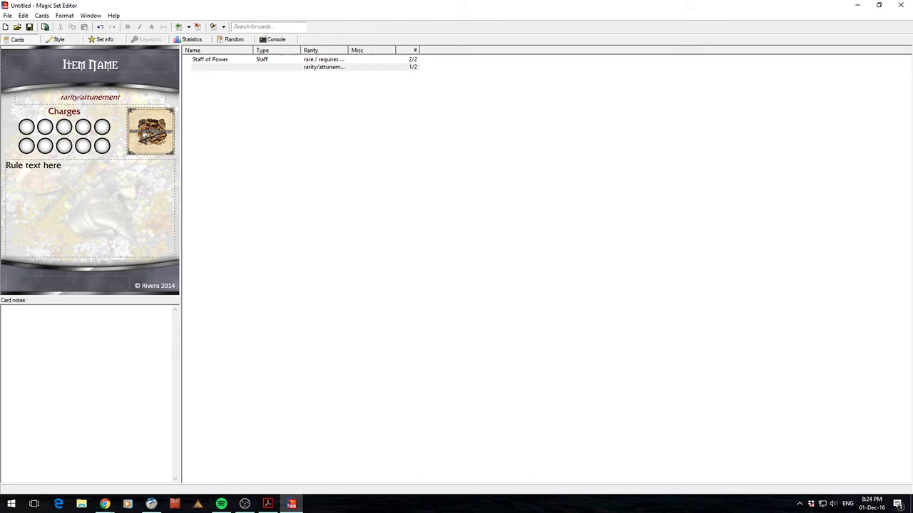
Step: Fill the rarity line with 'asdasdasda' and the rule text with repeated 'asdas' filler
left_click(53, 178)
key("ctrl+a")
type("asdasdasdas")
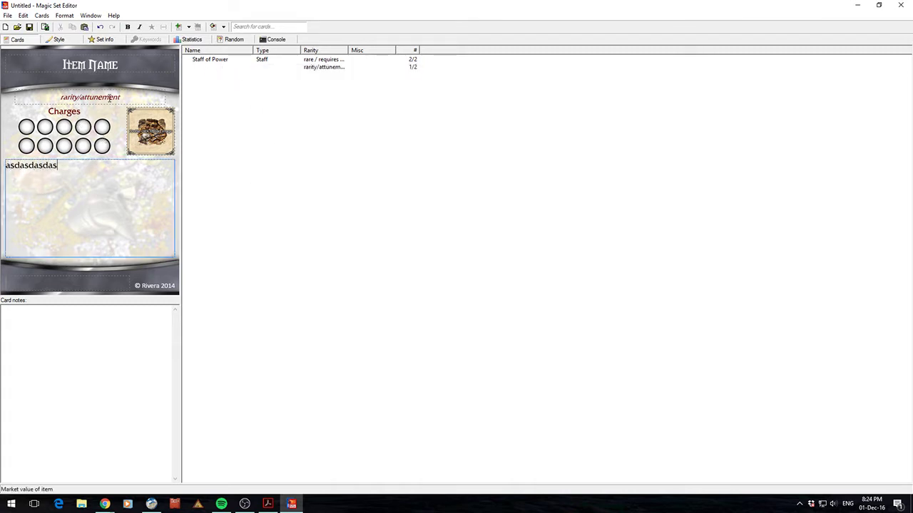
left_click(109, 98)
key("ctrl+a")
type("asdasdasda")
key("Tab")
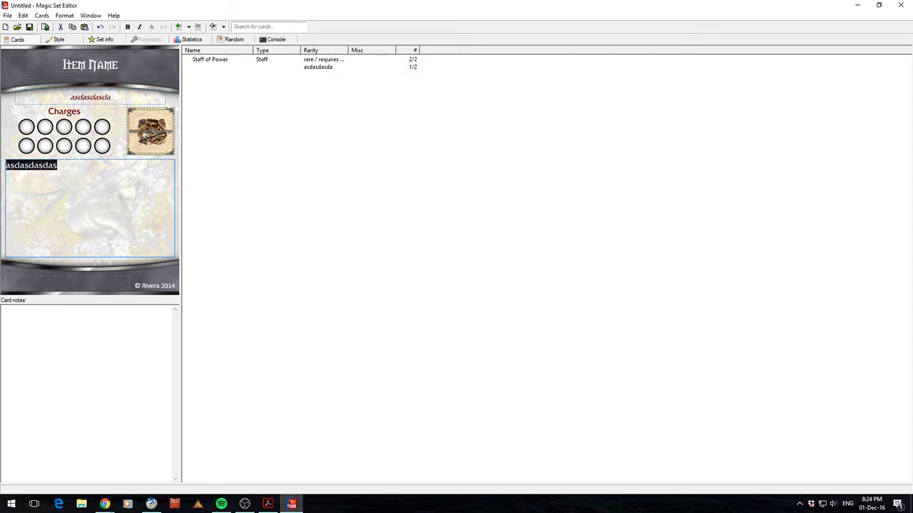
key("ctrl+c")
left_click(57, 171)
key("ctrl+v")
key("ctrl+v")
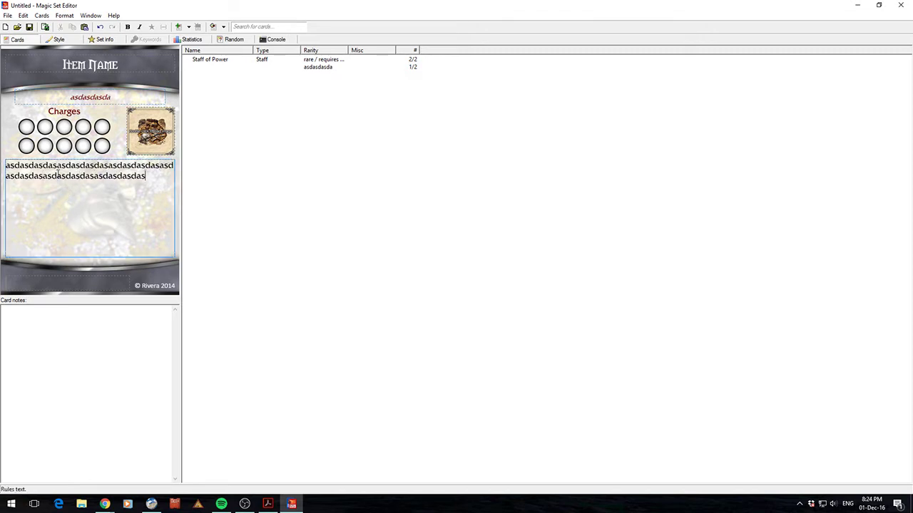
type("asdasdasdasasdasdasdasasdasdasdasasdasdasdasdasdasasdasdasdasdasasdasdasdasdasasdasdasdasdasasdasdasdasasdasdasdasasdasdasd")
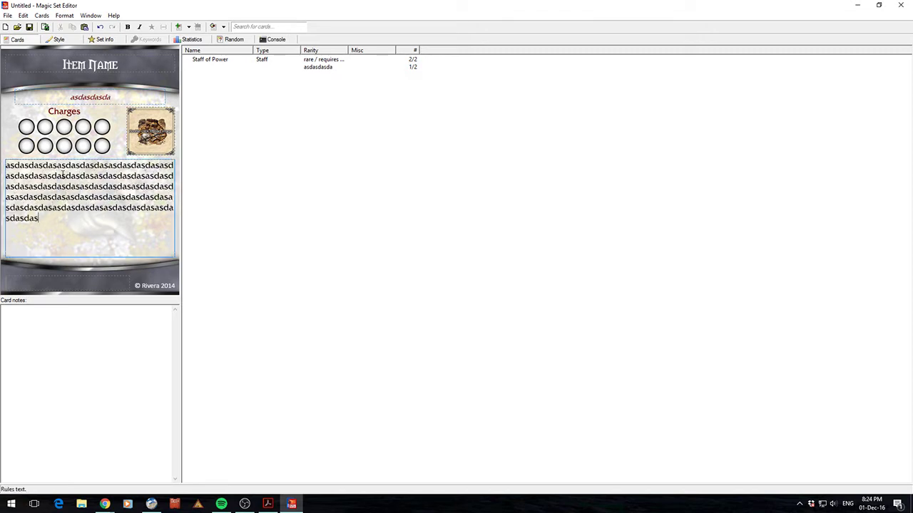
type("asasdasdasdasasdasdasasdasdasdasasdasdasdasasdasdasdasasdasdasdasdasasdasdasdasasdasdasdasasdasdasdasasdasdasdasasdasasdasdasdasasdasdasdasasdasdasdas")
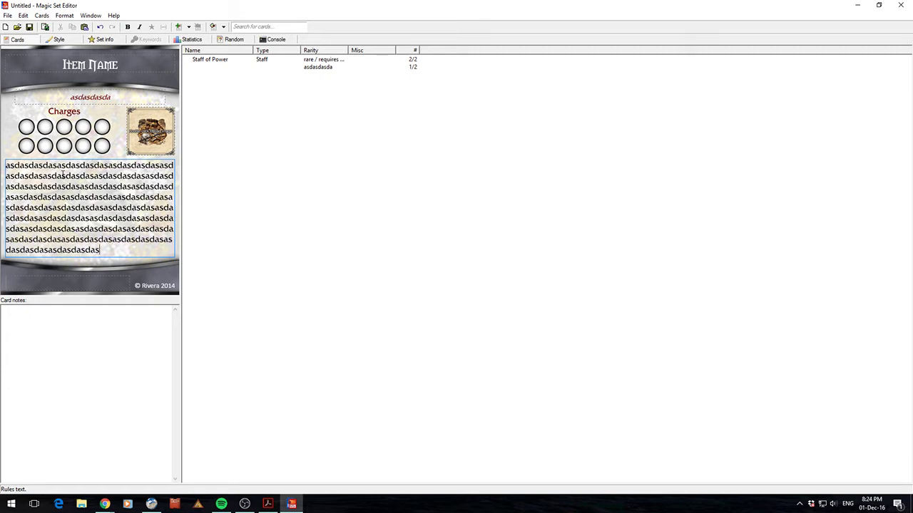
type("asdasdasdasasdasdasasdasdasdasasdasdasdasasdasdasdasasdasdasdasasdasdasdasdasasdasdasdasasdasdasdas")
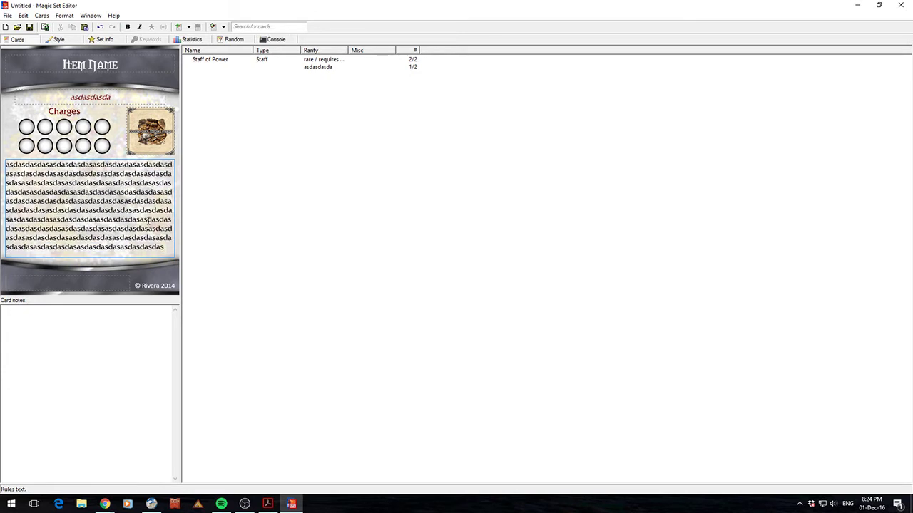
type("asdasdasdasasdasdasdasasdasdasdasasdasdasdasasdasdasdasasdasdasdasasdasdasdasasdasdasdasasdasdasdasasdasasdasdasdasasdasdasdasasdasdasd")
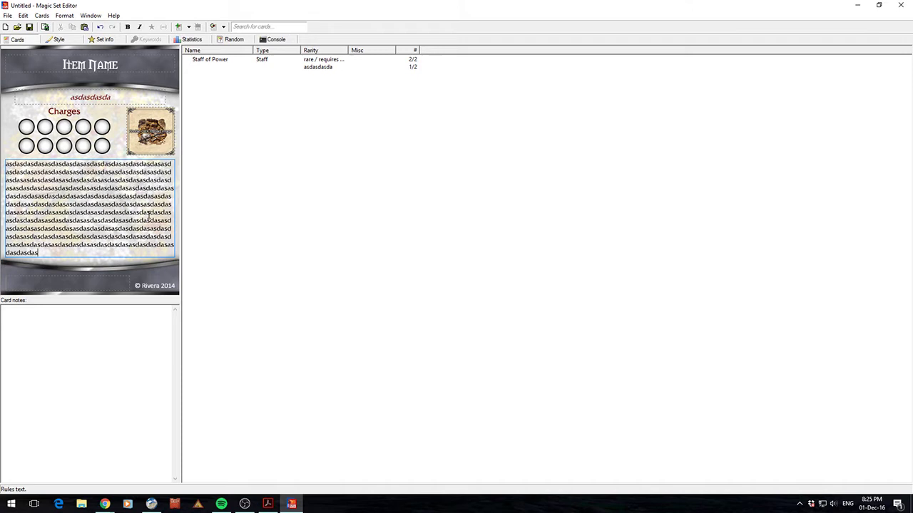
type("asasdasdasdas")
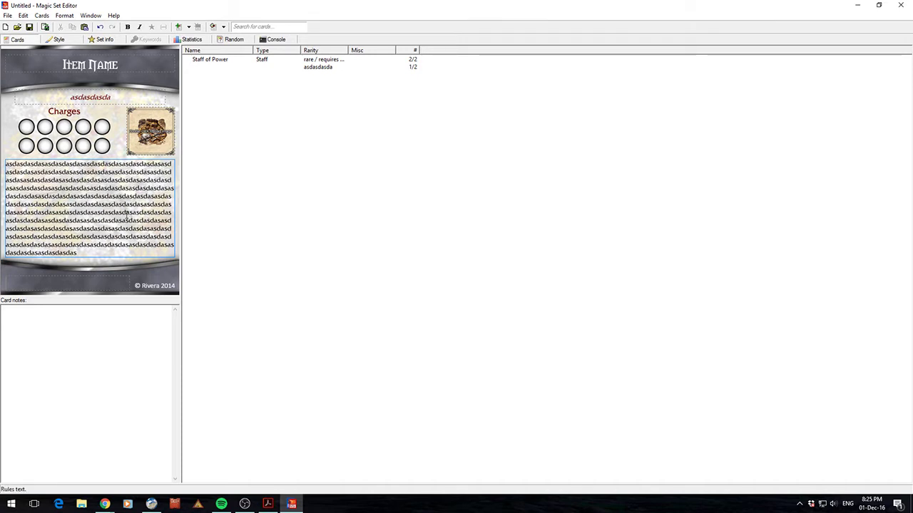
Step: Create a new 5E Spells set with the Druid card style via the File menu
key("alt+f")
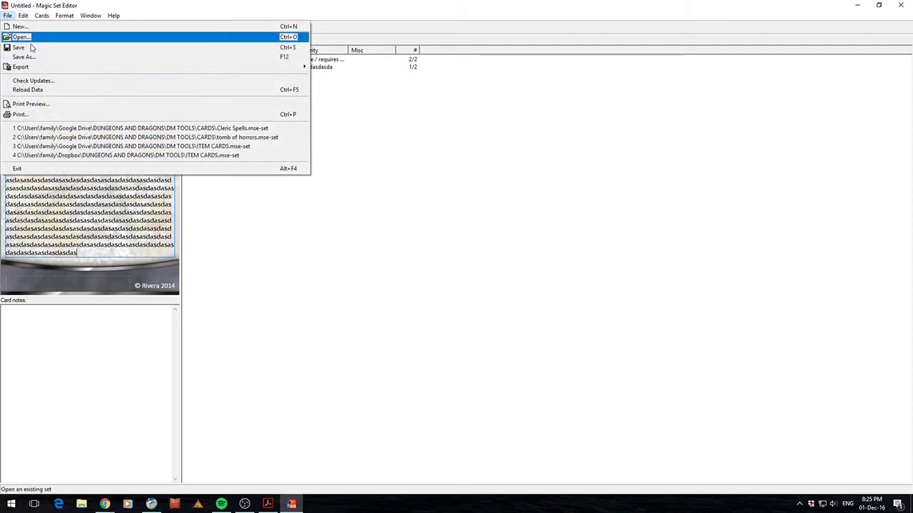
left_click(31, 31)
left_click(360, 238)
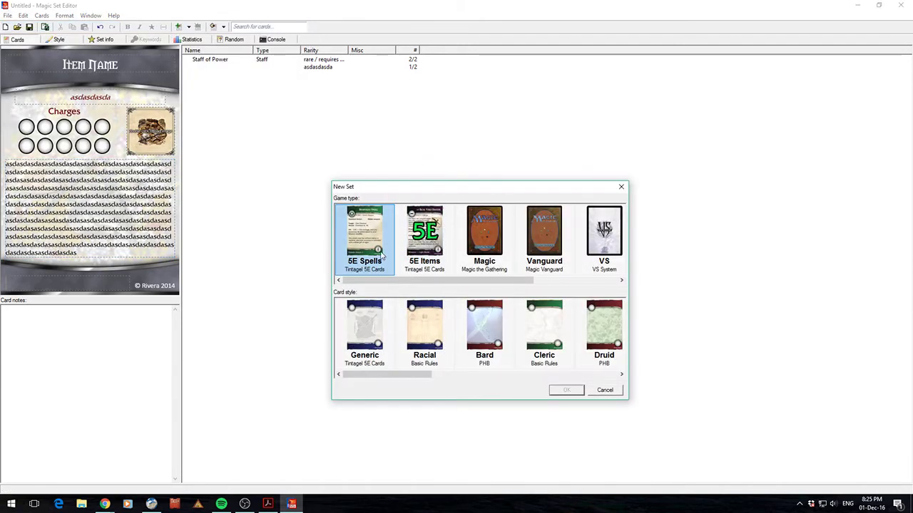
left_click_drag(379, 376, 439, 383)
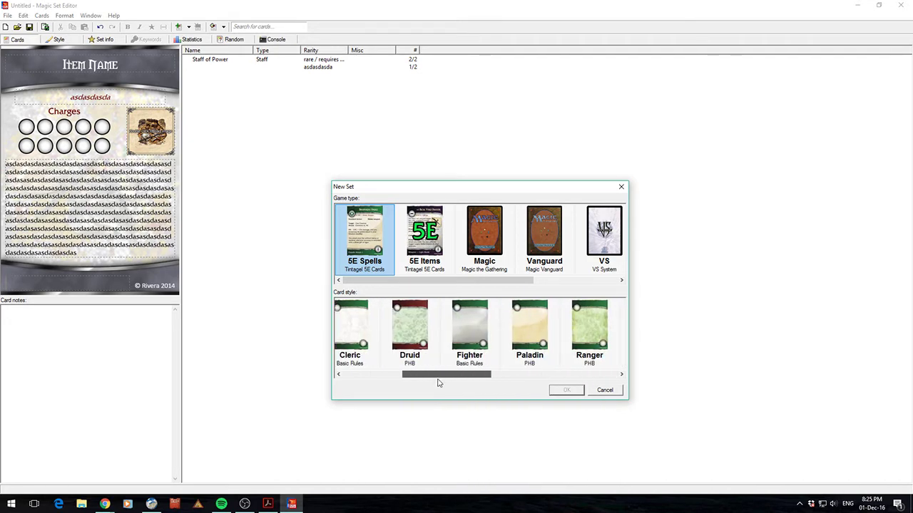
left_click(403, 321)
left_click(574, 390)
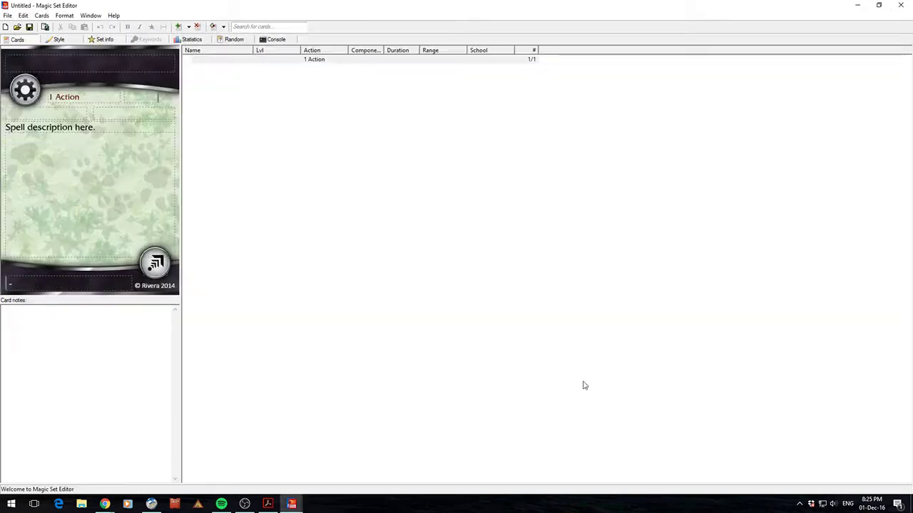
Step: Change the casting-time icon, trying Hour before picking a different icon
left_click(50, 105)
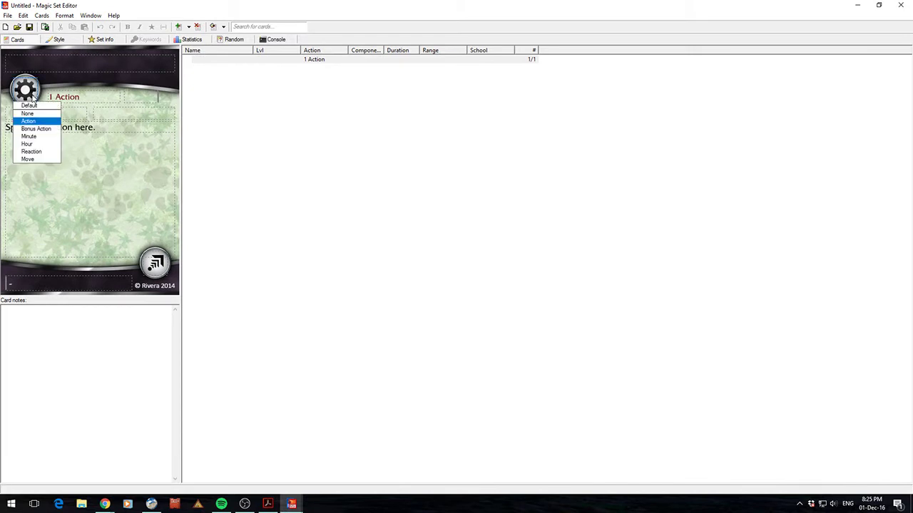
left_click(43, 145)
left_click(24, 96)
left_click(40, 147)
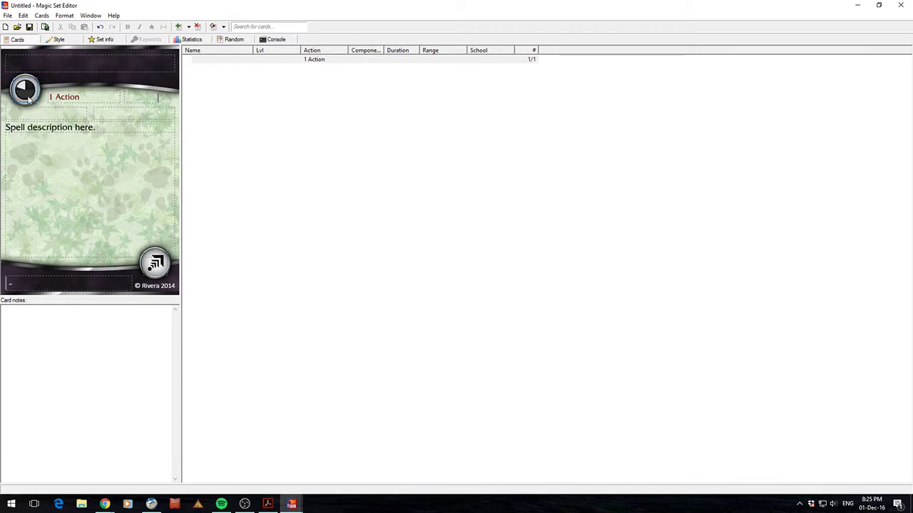
Step: Try several range icons and settle on Ranged Weapon
left_click(29, 100)
left_click(36, 148)
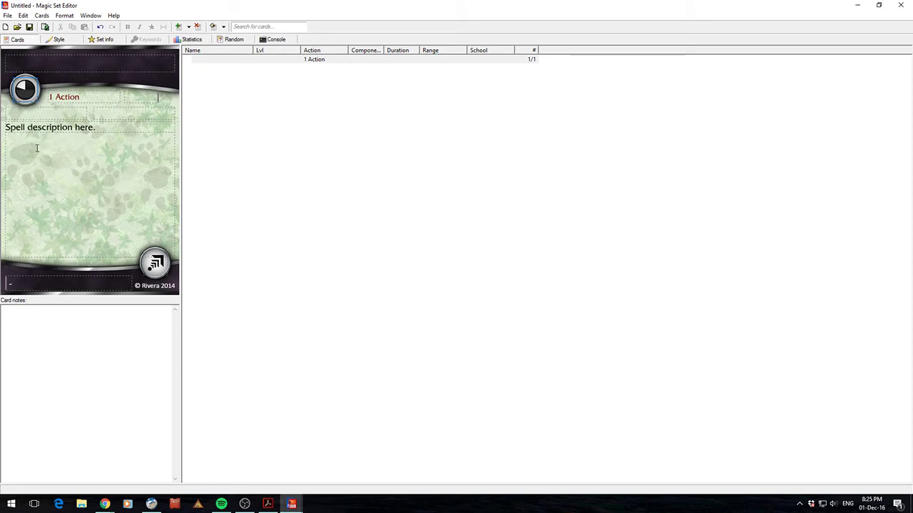
left_click(162, 270)
left_click(168, 302)
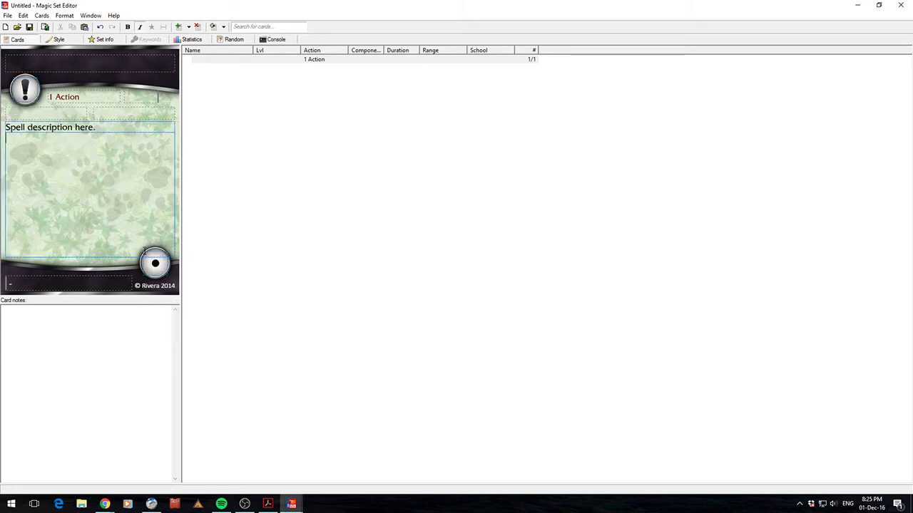
left_click(157, 269)
left_click(163, 319)
left_click(158, 270)
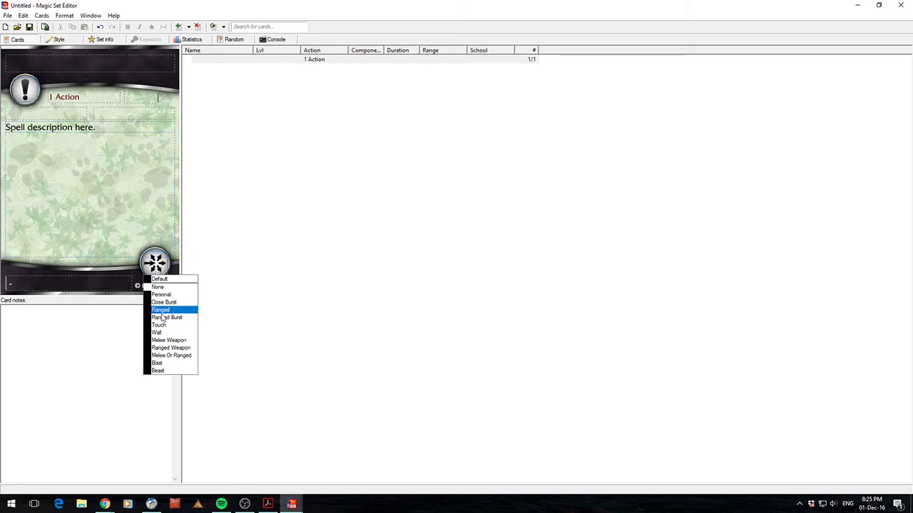
left_click(168, 332)
left_click(155, 271)
left_click(172, 348)
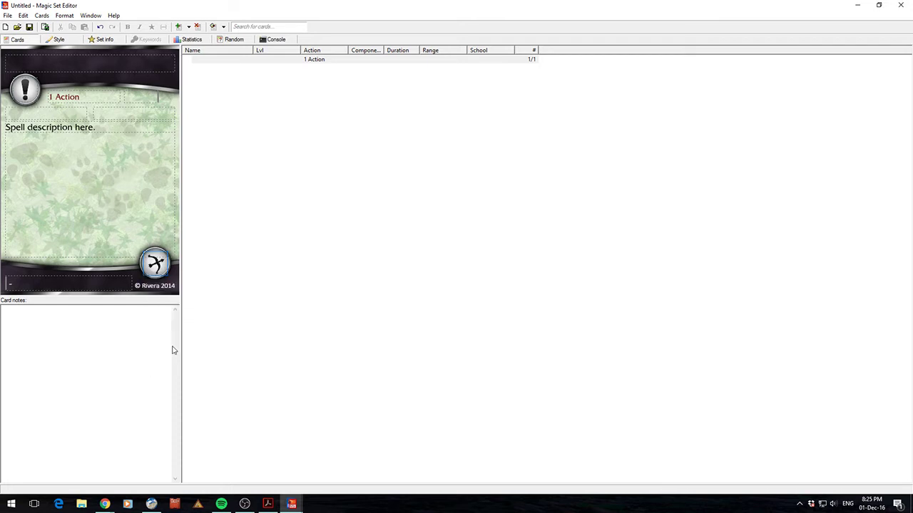
Step: Set the spell school to Evocation and select the '1 Action' text
left_click(10, 284)
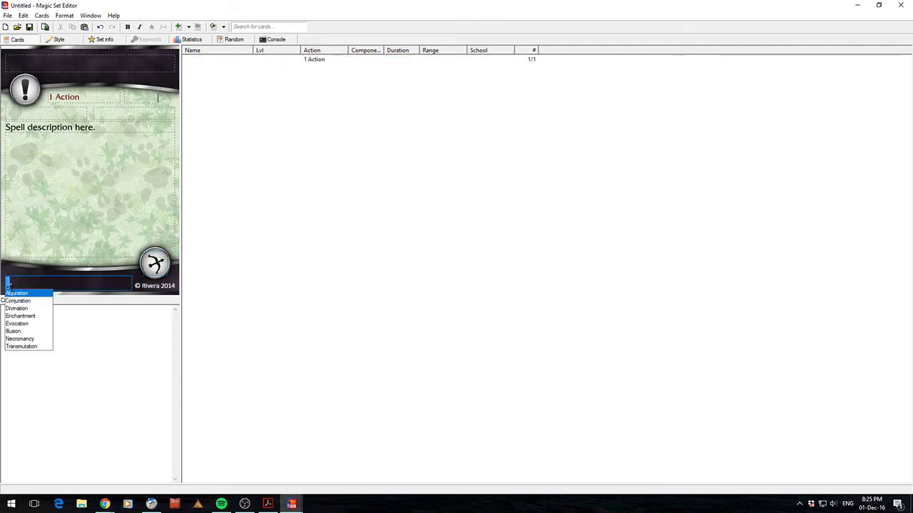
left_click(39, 326)
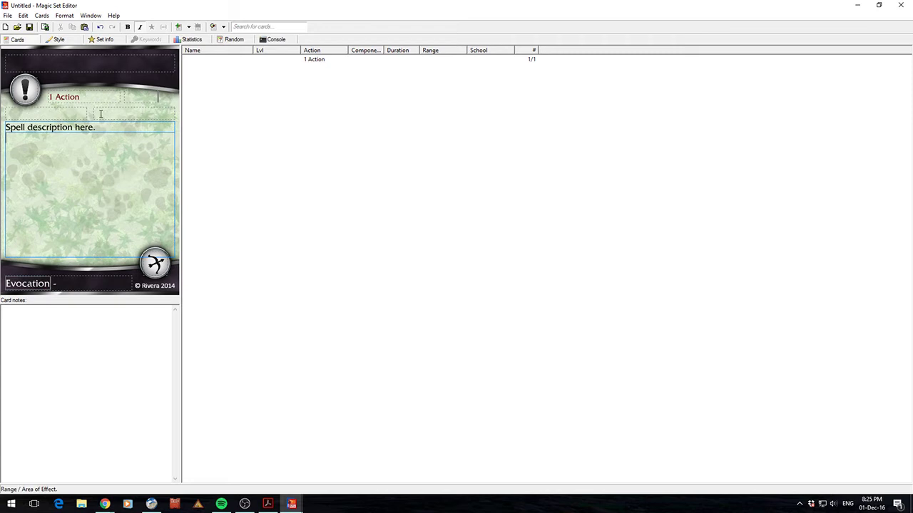
left_click(56, 100)
double_click(55, 100)
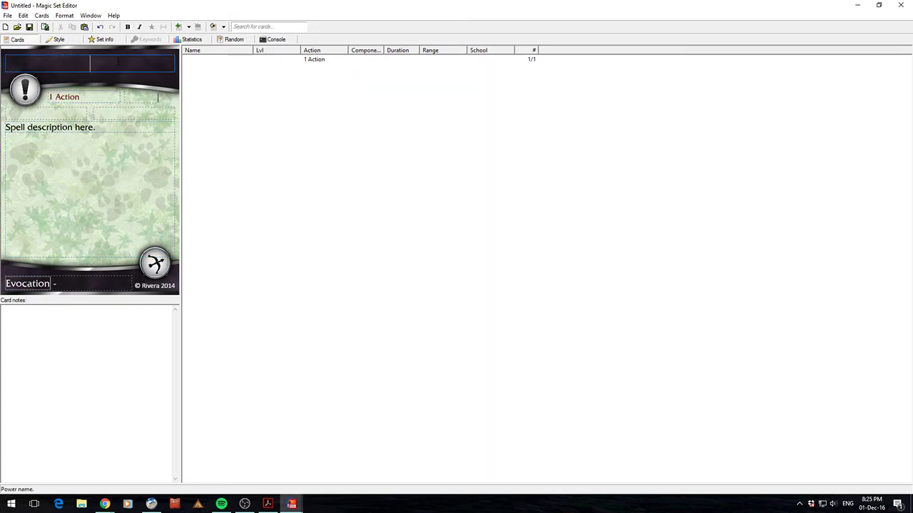
left_click(318, 233)
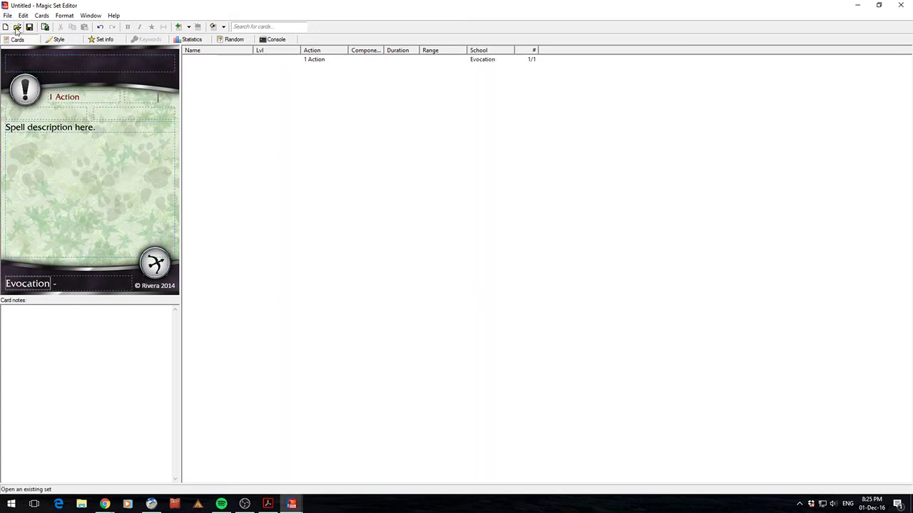
Step: Open the 5E Items example set and browse its item and potion cards, ending on Ring of Resistance
left_click(16, 27)
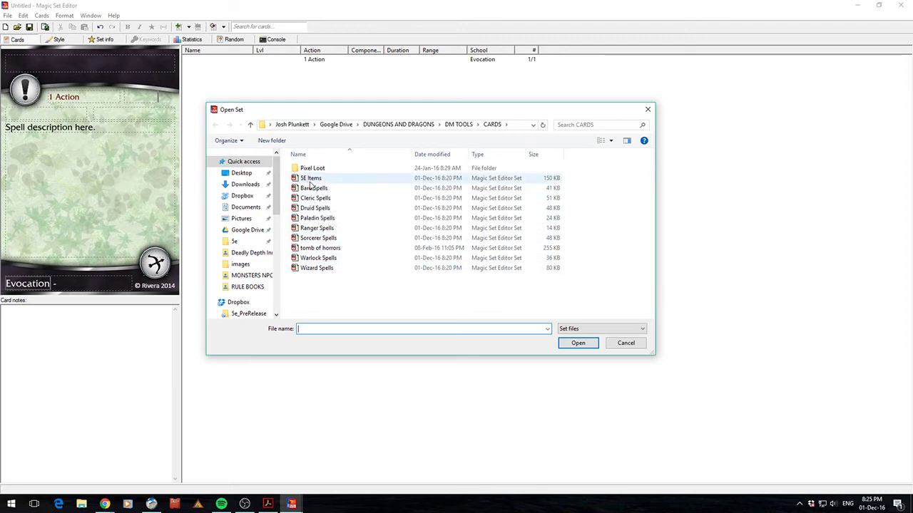
double_click(310, 179)
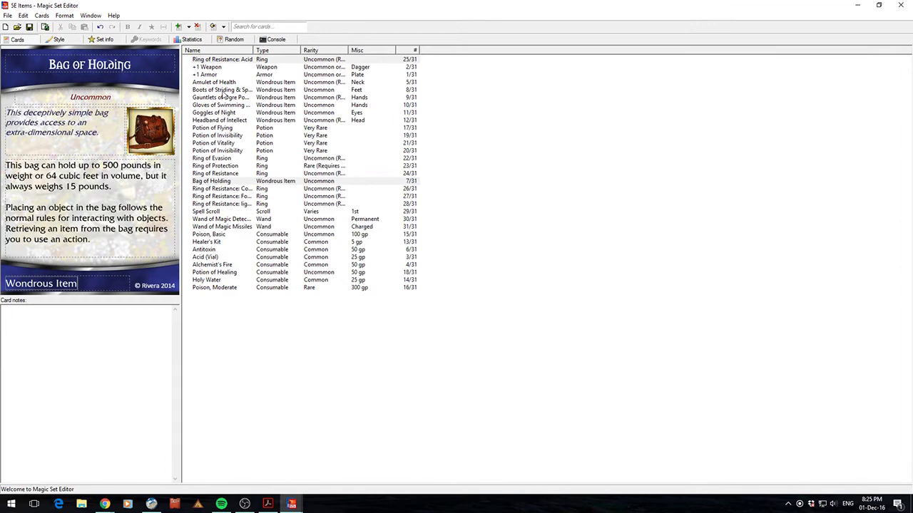
left_click(221, 90)
left_click(229, 144)
key("Down")
key("Down")
key("Down")
key("Down")
key("Down")
key("Down")
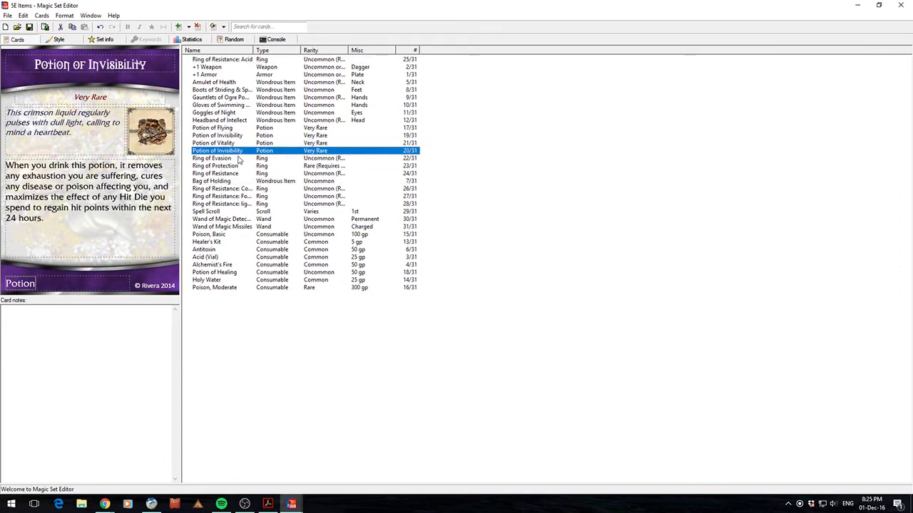
key("Down")
key("Down")
key("Down")
key("Down")
key("Down")
key("Down")
key("Down")
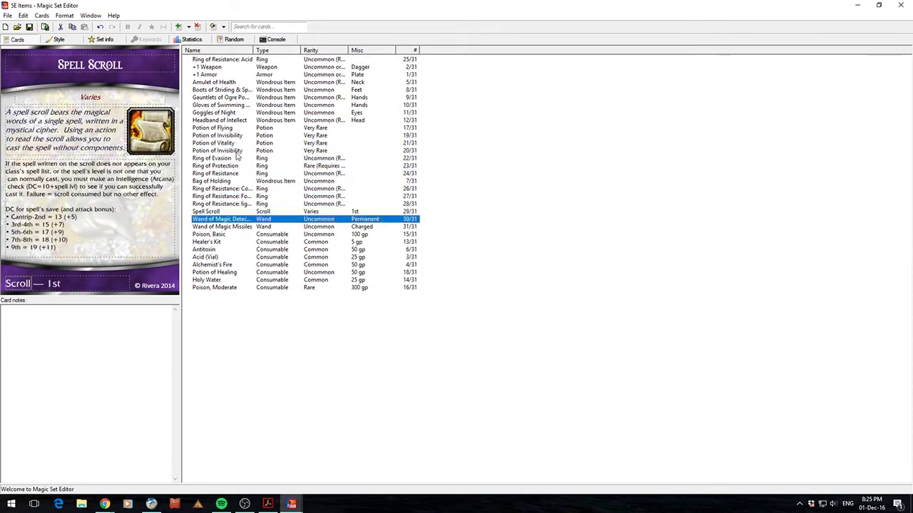
key("Up")
key("Up")
key("Up")
key("Up")
key("Up")
key("Up")
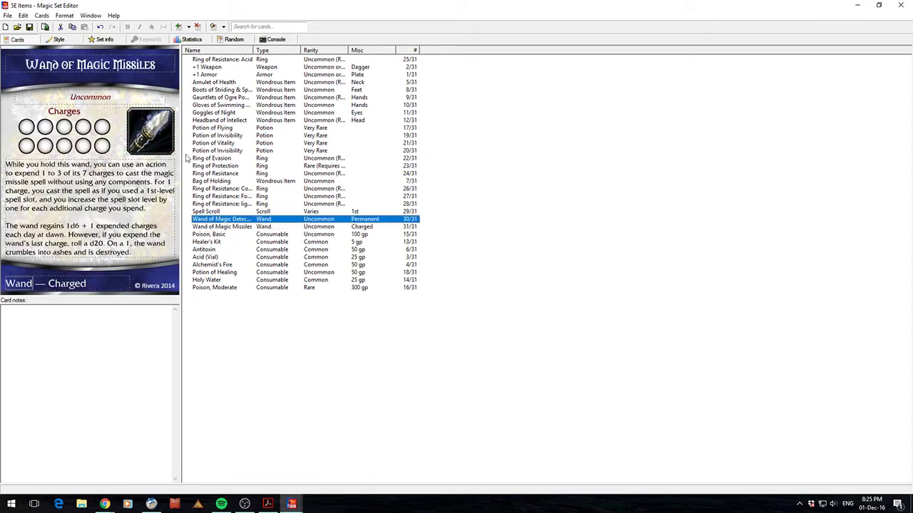
key("Up")
key("Up")
key("Up")
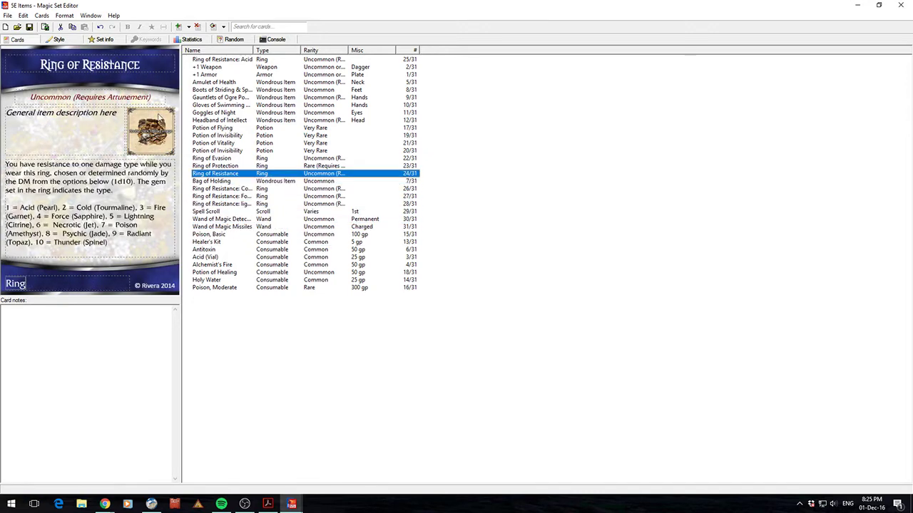
Step: Open the Druid Spells set and step through its spells from Blight down to Create Food and Water
left_click(16, 26)
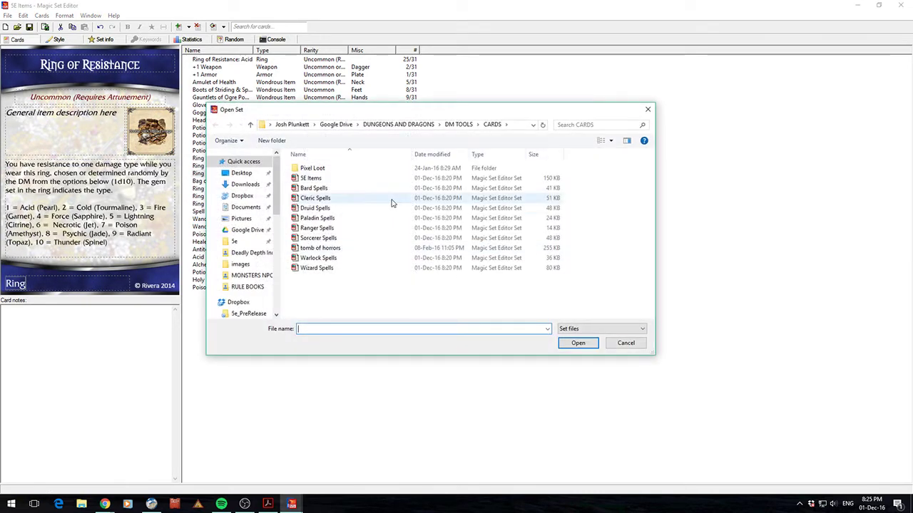
double_click(314, 207)
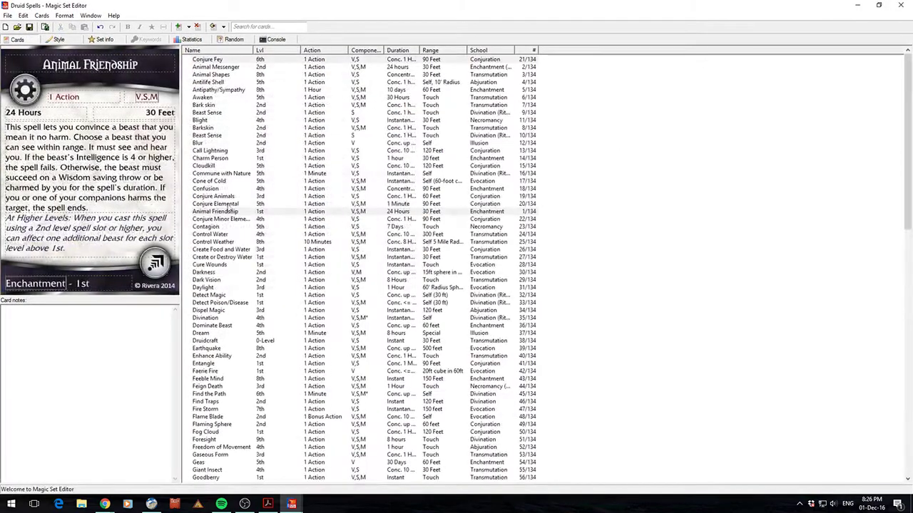
left_click(200, 120)
scroll(354, 374, "down", 8)
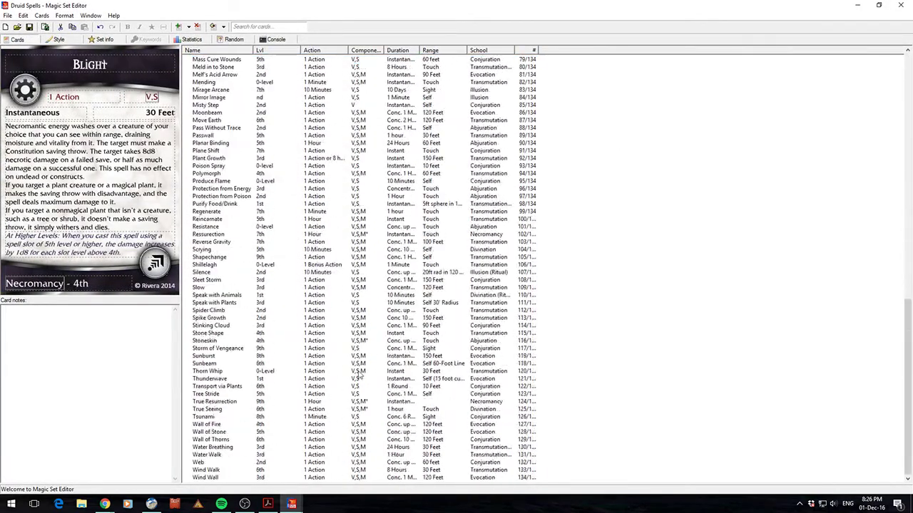
scroll(354, 375, "up", 8)
key("Down")
key("Down")
key("Down")
key("Down")
key("Down")
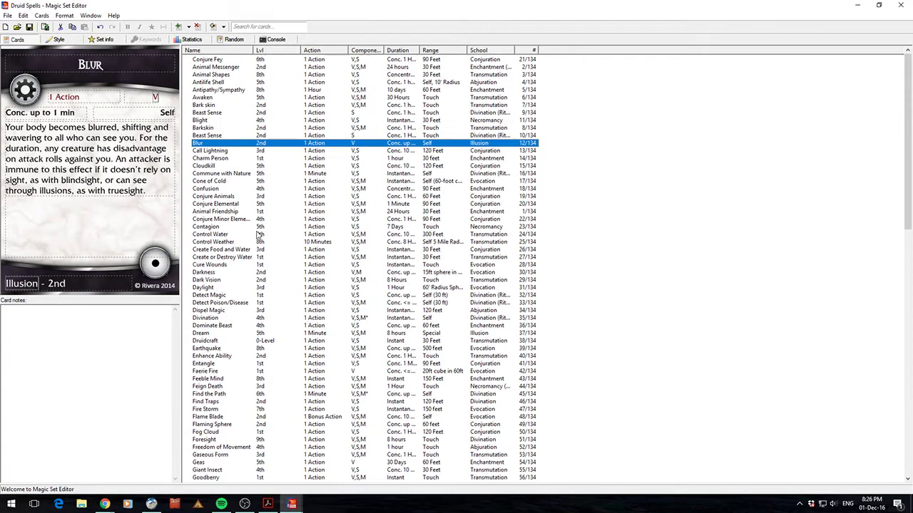
key("Down")
key("Down")
key("Down")
key("Down")
key("Down")
key("Down")
key("Down")
key("Down")
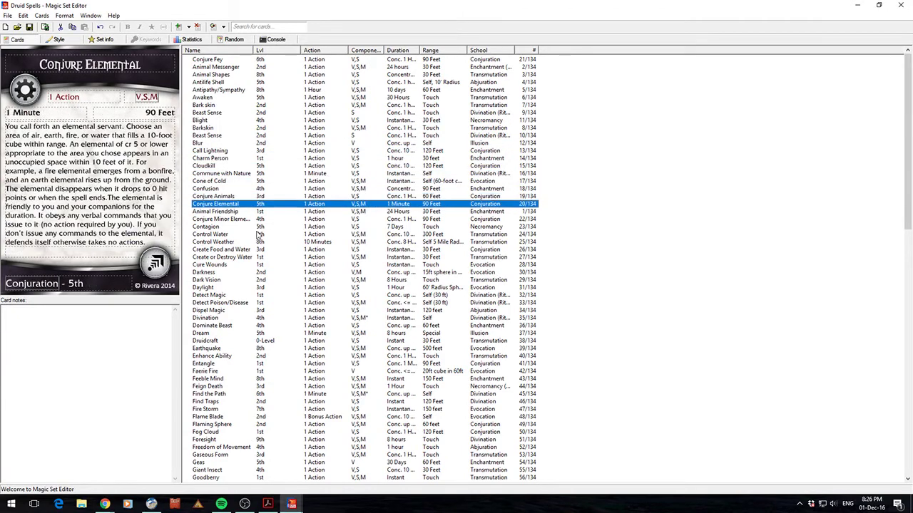
key("Down")
key("Down")
key("Down")
key("Down")
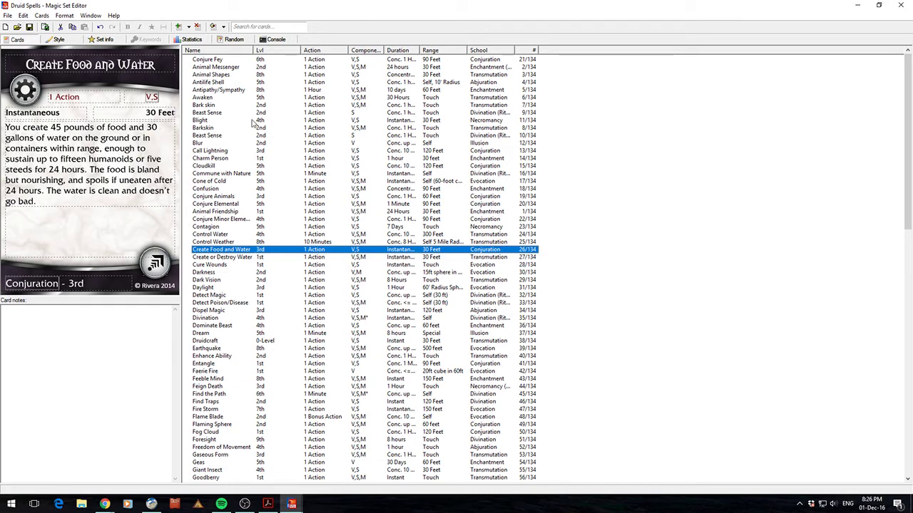
Step: Print-preview the entire Druid Spells set of 134 cards and scroll through the pages
left_click(8, 15)
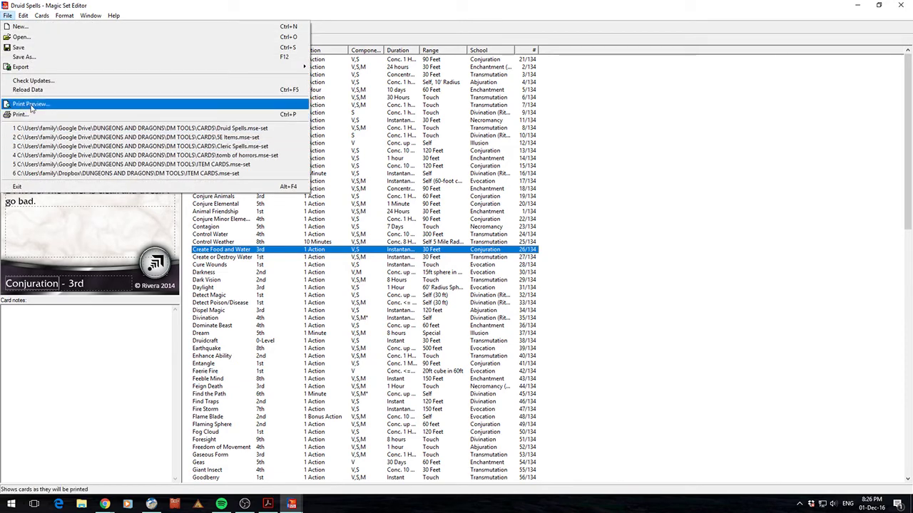
left_click(335, 104)
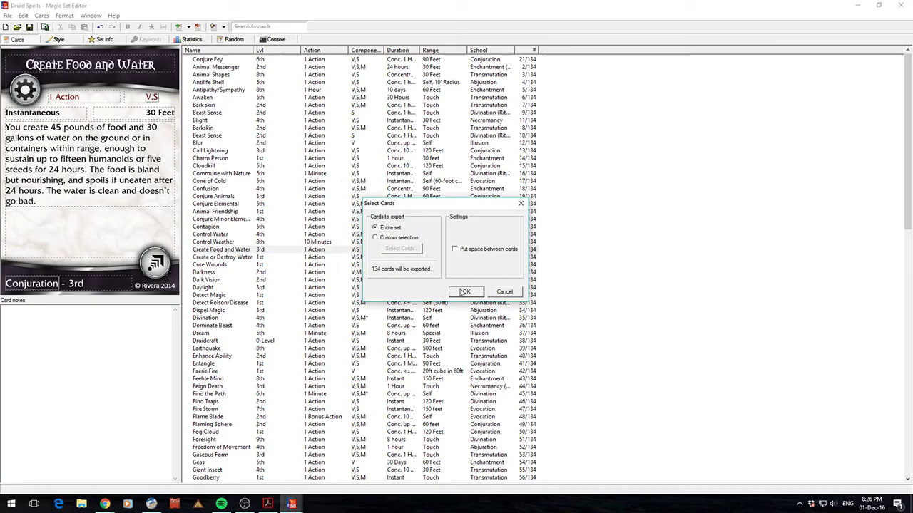
left_click(464, 291)
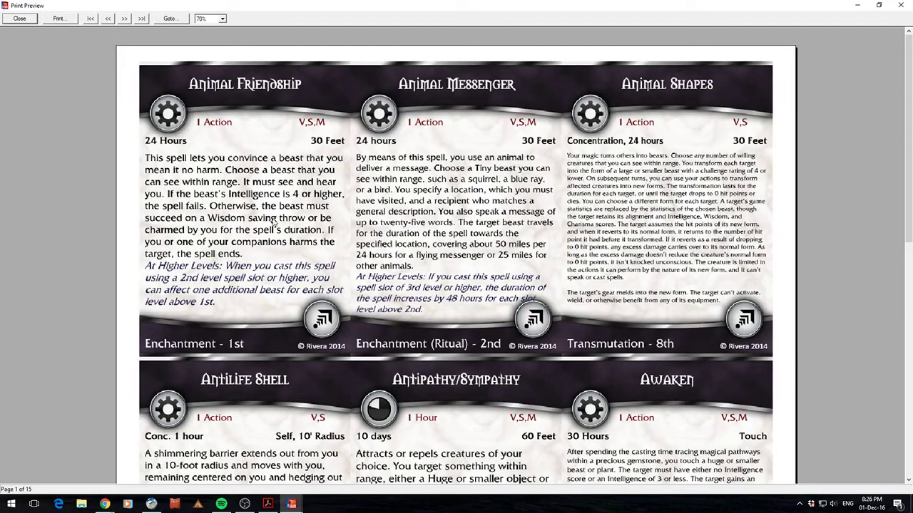
scroll(347, 457, "down", 10)
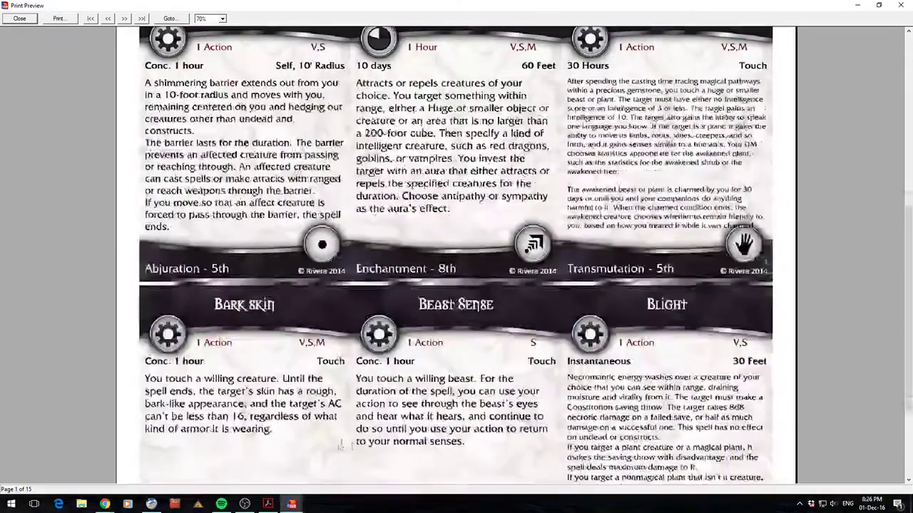
scroll(357, 446, "up", 4)
scroll(357, 444, "up", 5)
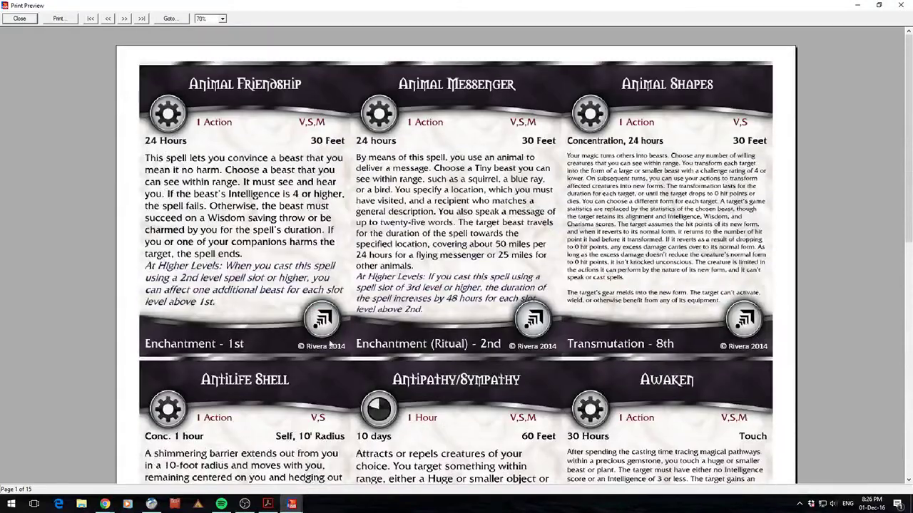
scroll(546, 218, "down", 1)
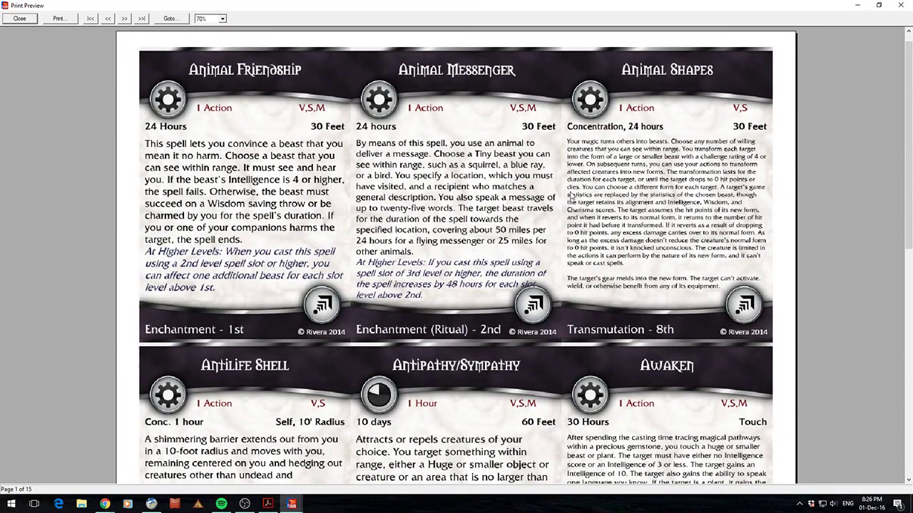
scroll(584, 204, "up", 1)
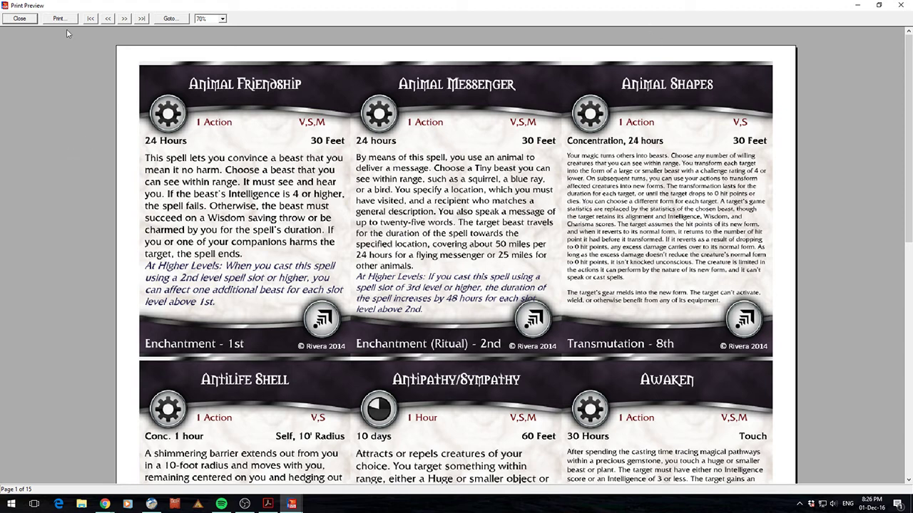
Step: Close the print preview and view Conjure Elemental, Call Lightning, Beast Sense and Dispel Magic
left_click(21, 19)
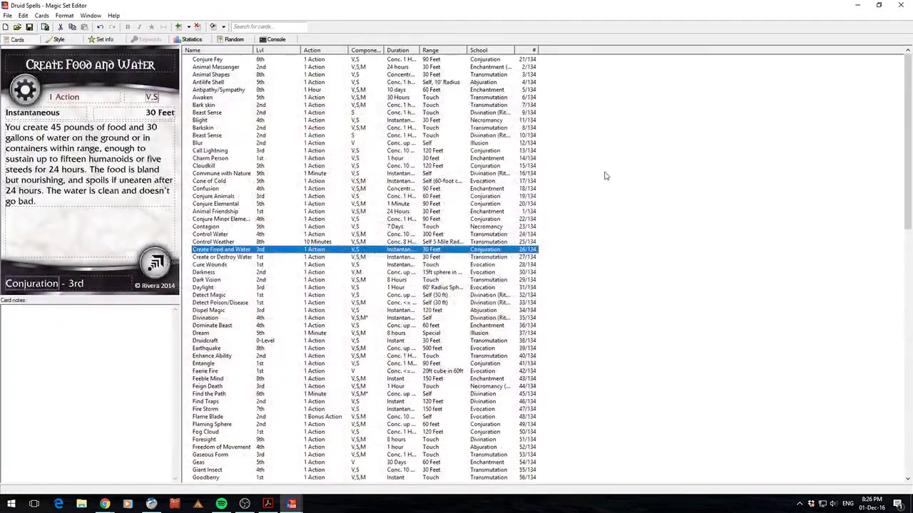
left_click(231, 204)
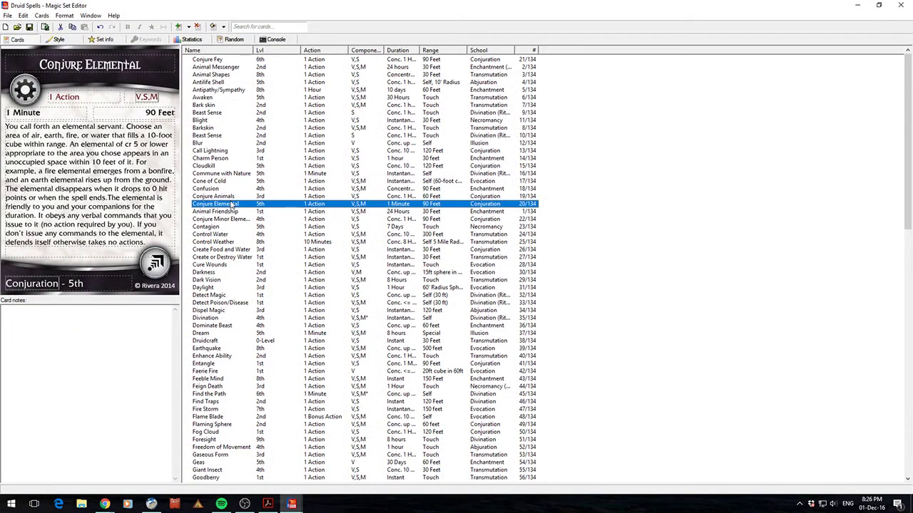
scroll(238, 179, "down", 13)
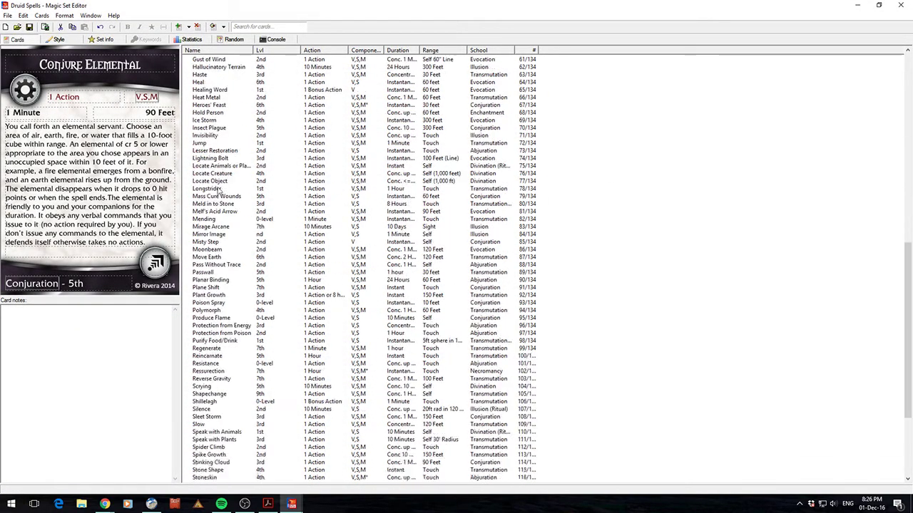
scroll(218, 190, "up", 13)
left_click(211, 152)
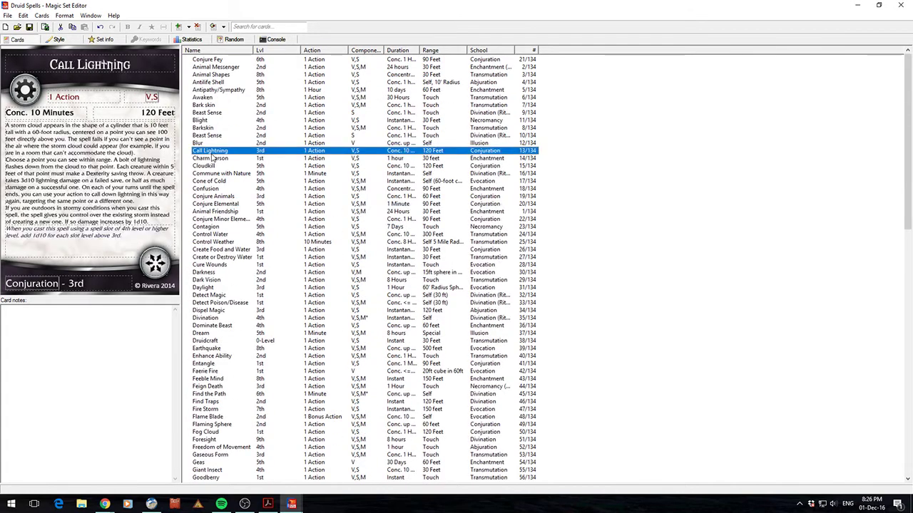
left_click(211, 114)
left_click(217, 312)
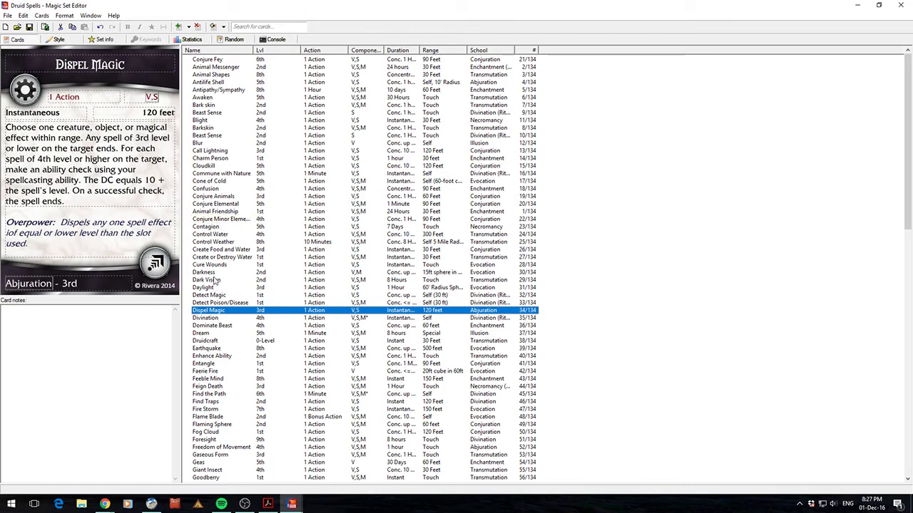
Step: View Contagion, Barkskin, Beast Sense, Blur, Charm Person and Conjure Elemental, ending on Control Weather
left_click(249, 227)
scroll(267, 318, "down", 15)
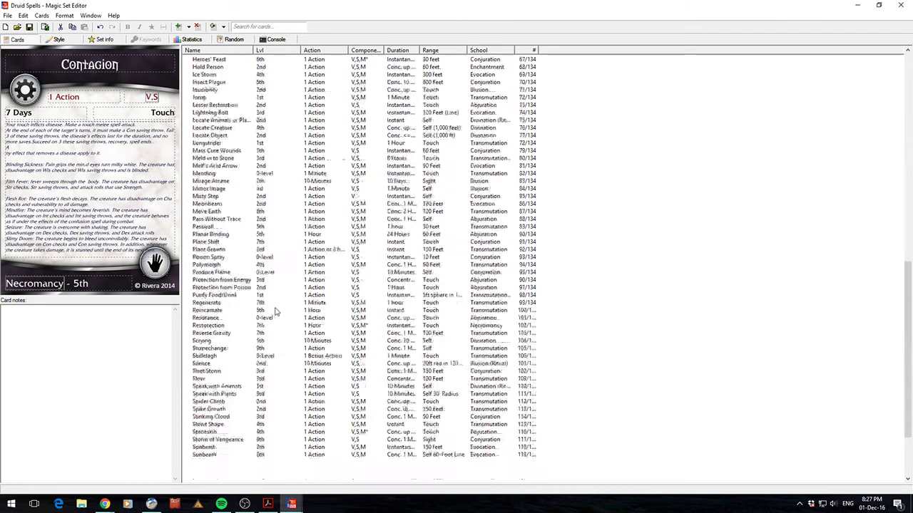
scroll(271, 315, "up", 15)
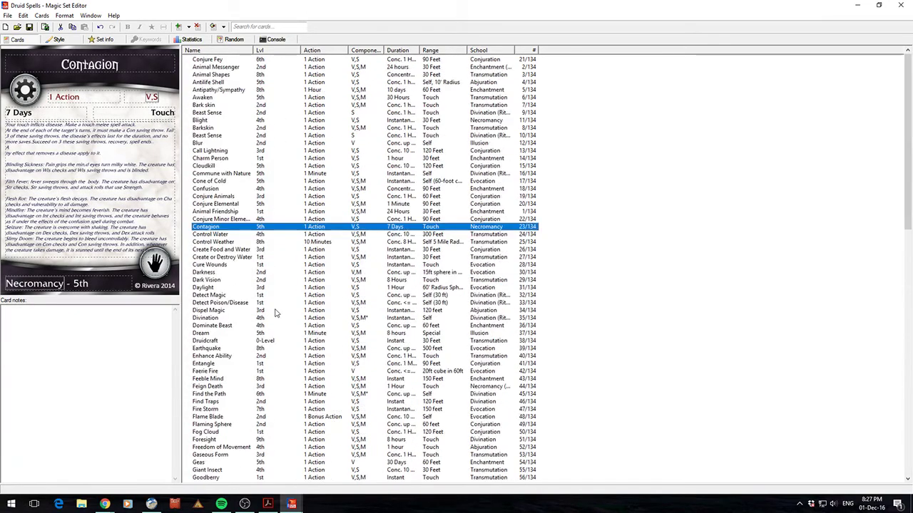
left_click(236, 129)
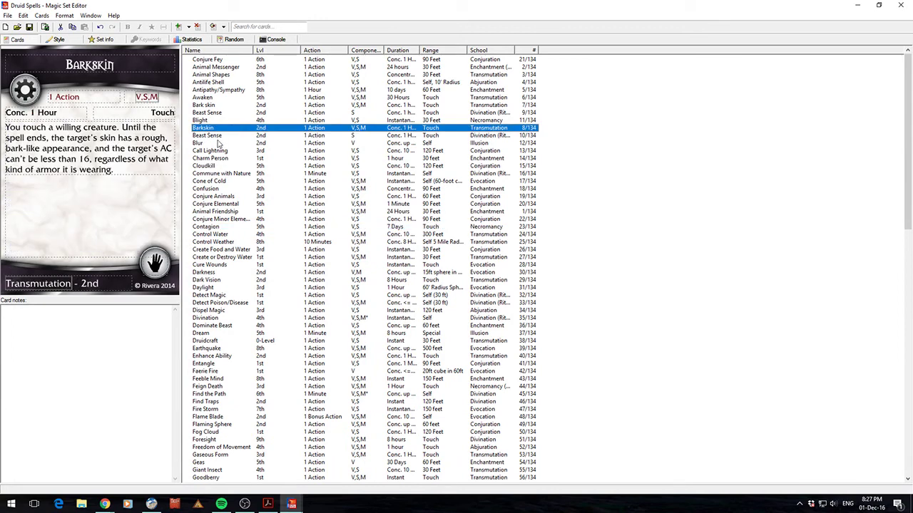
left_click(205, 135)
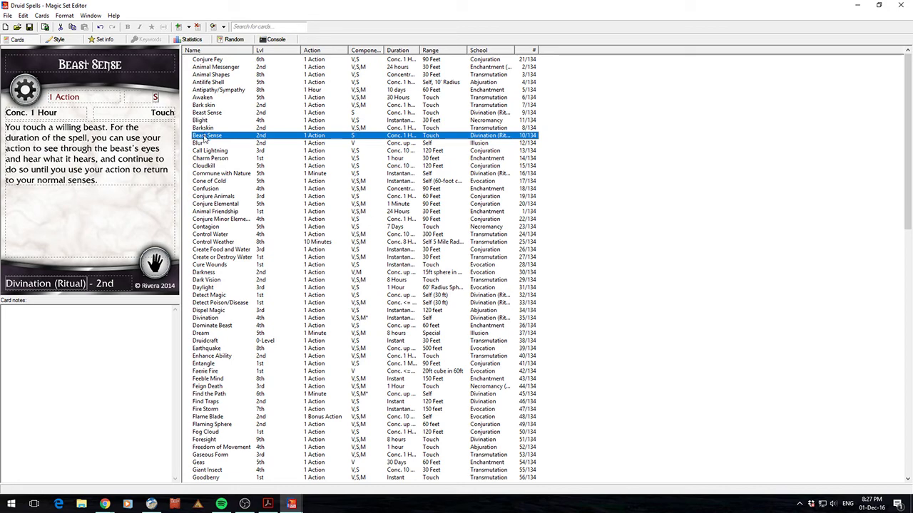
left_click(205, 142)
left_click(221, 159)
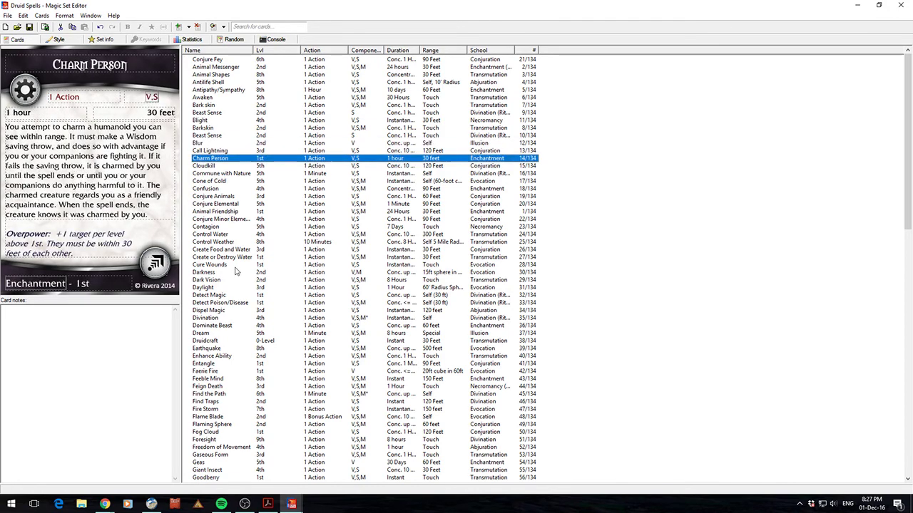
left_click(211, 204)
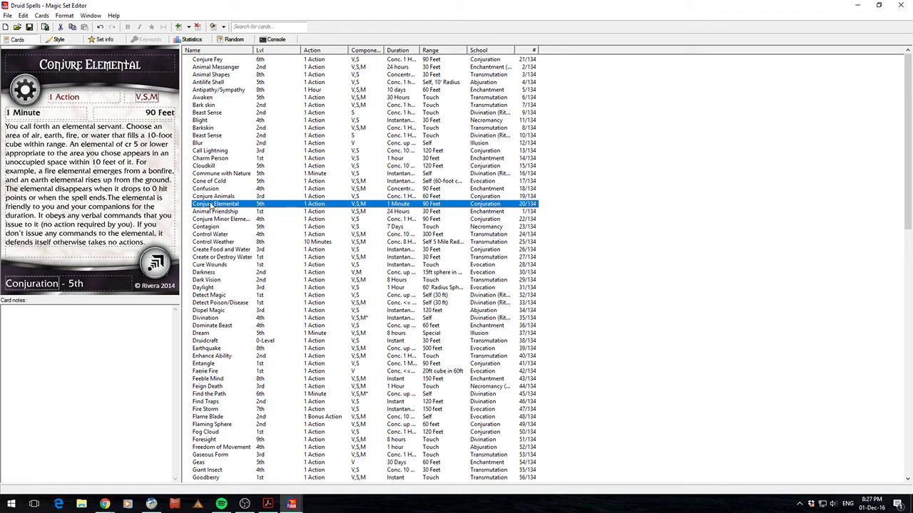
left_click(209, 243)
scroll(231, 380, "down", 15)
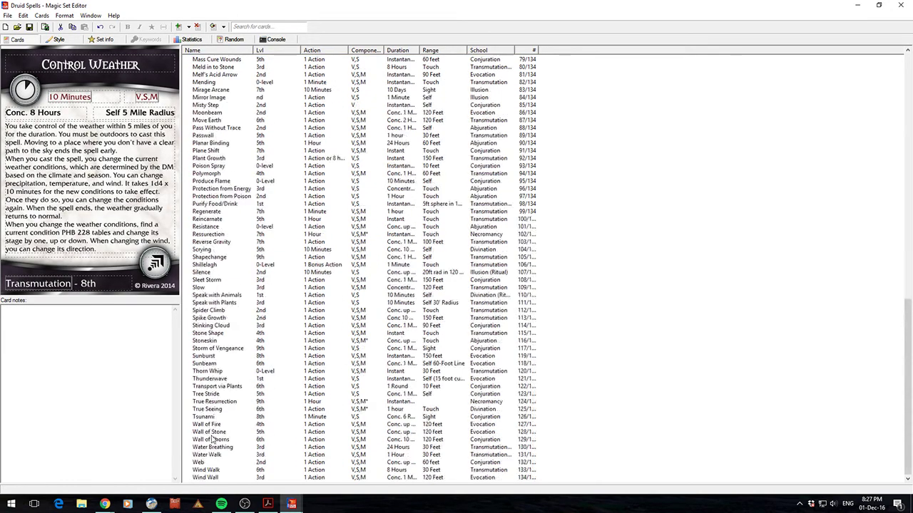
scroll(257, 392, "up", 15)
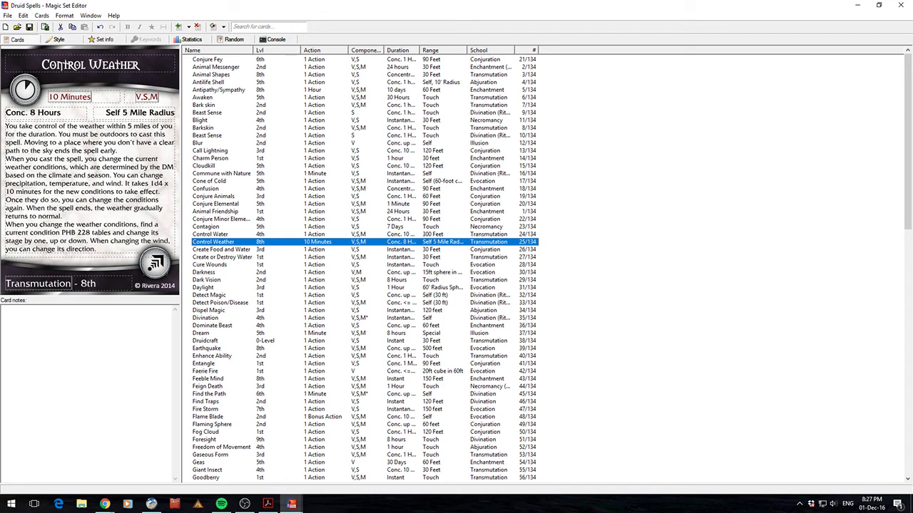
Step: Switch from Magic Set Editor to another program with Alt+Tab
key("alt+Tab")
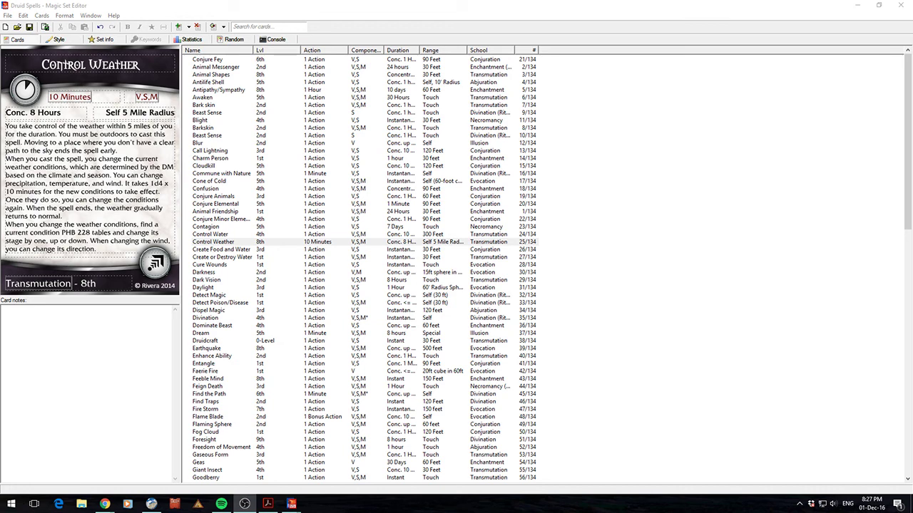